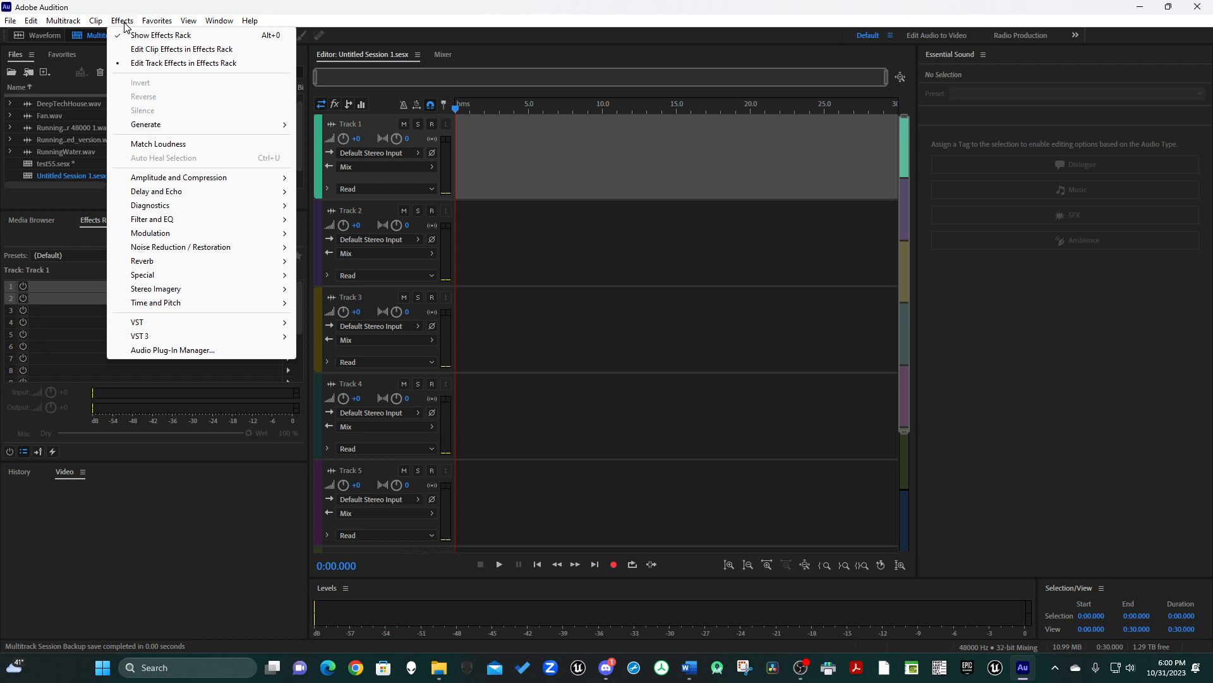
Start generating noise in a new stereo audio file named "white noise" at 48000 Hz and 16-bit depth.
{"action": "mouse_move", "coordinate": [183, 124]}
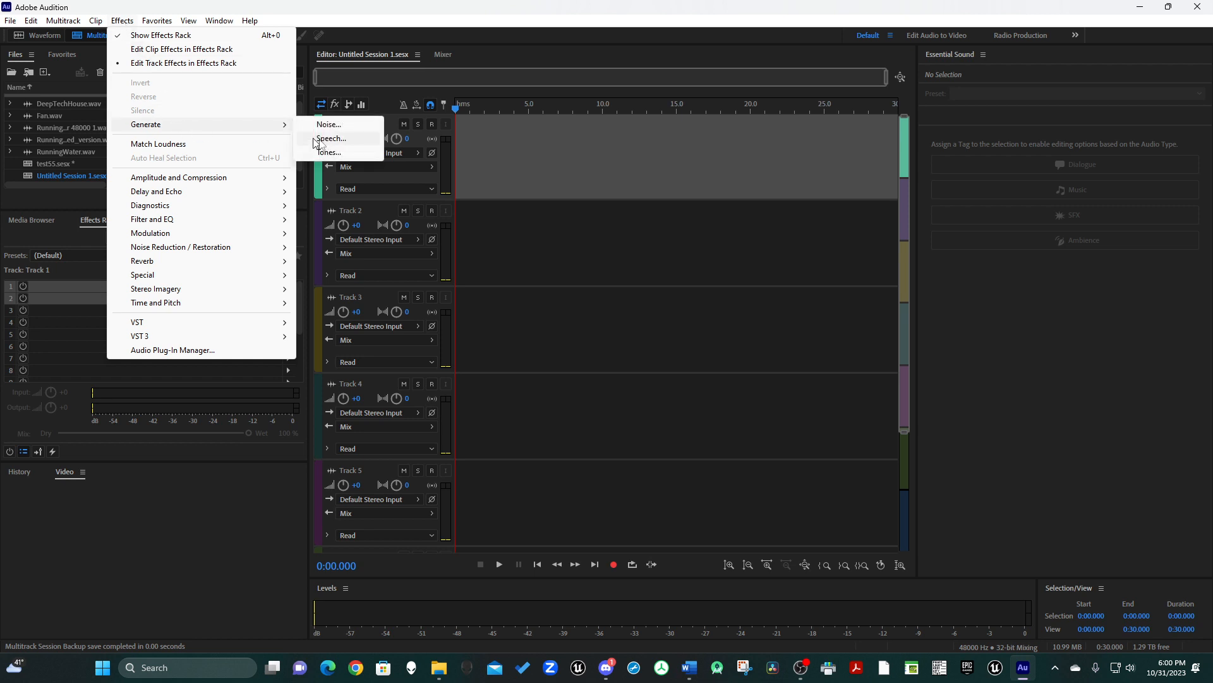
{"action": "left_click", "coordinate": [347, 125]}
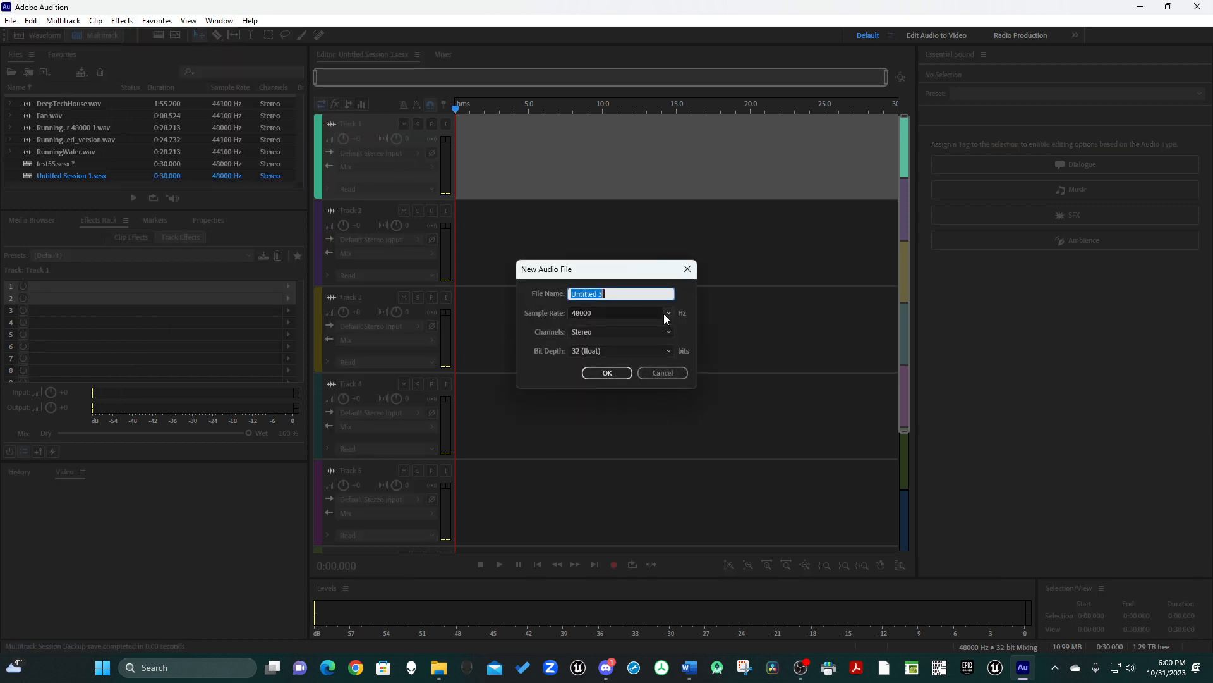
{"action": "type", "text": "white noise"}
{"action": "left_click", "coordinate": [605, 349]}
{"action": "left_click", "coordinate": [617, 380]}
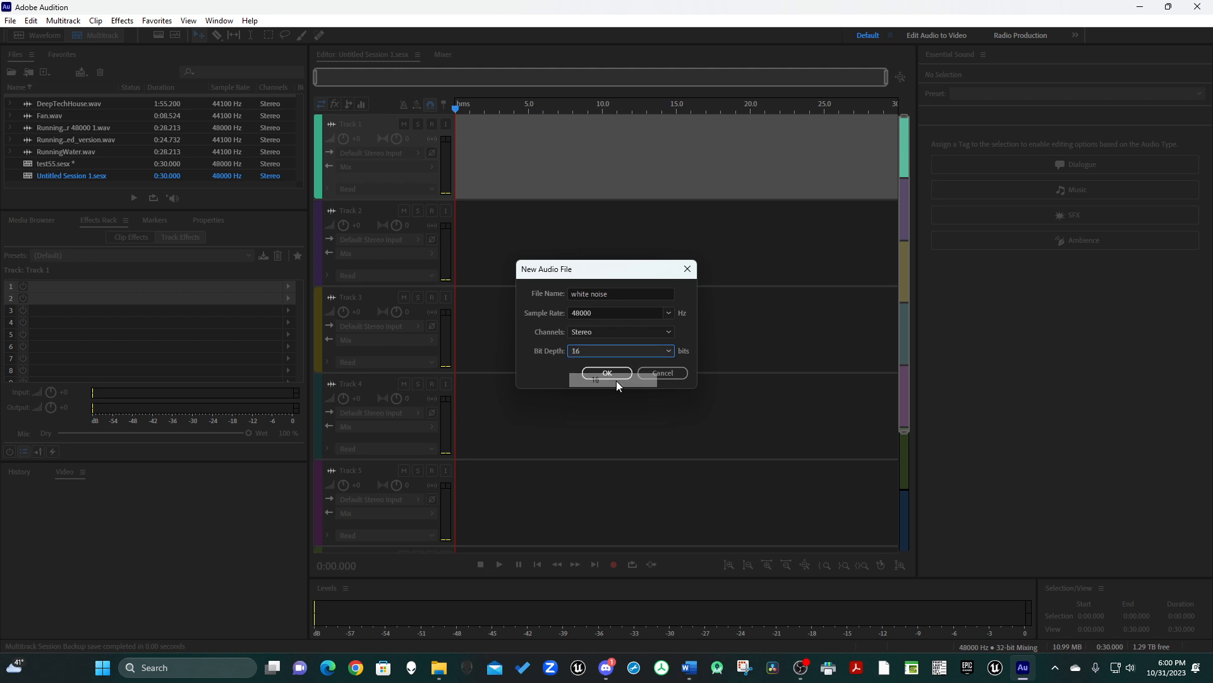
{"action": "left_click", "coordinate": [654, 354]}
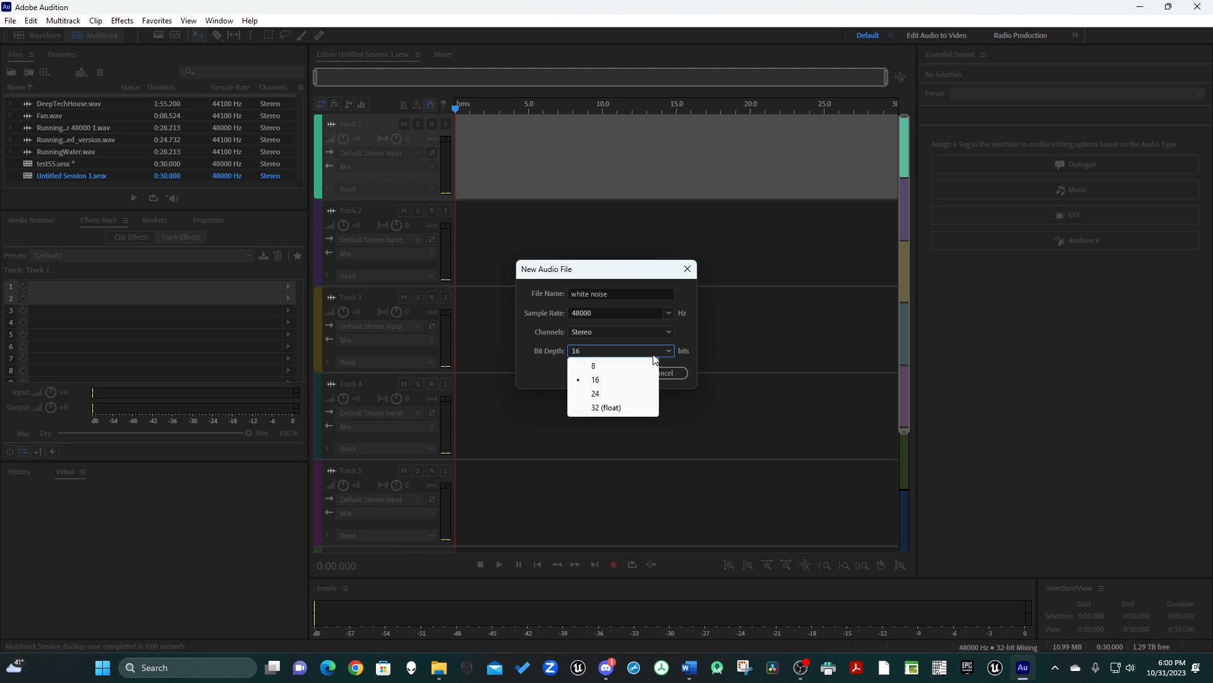
{"action": "left_click", "coordinate": [654, 356]}
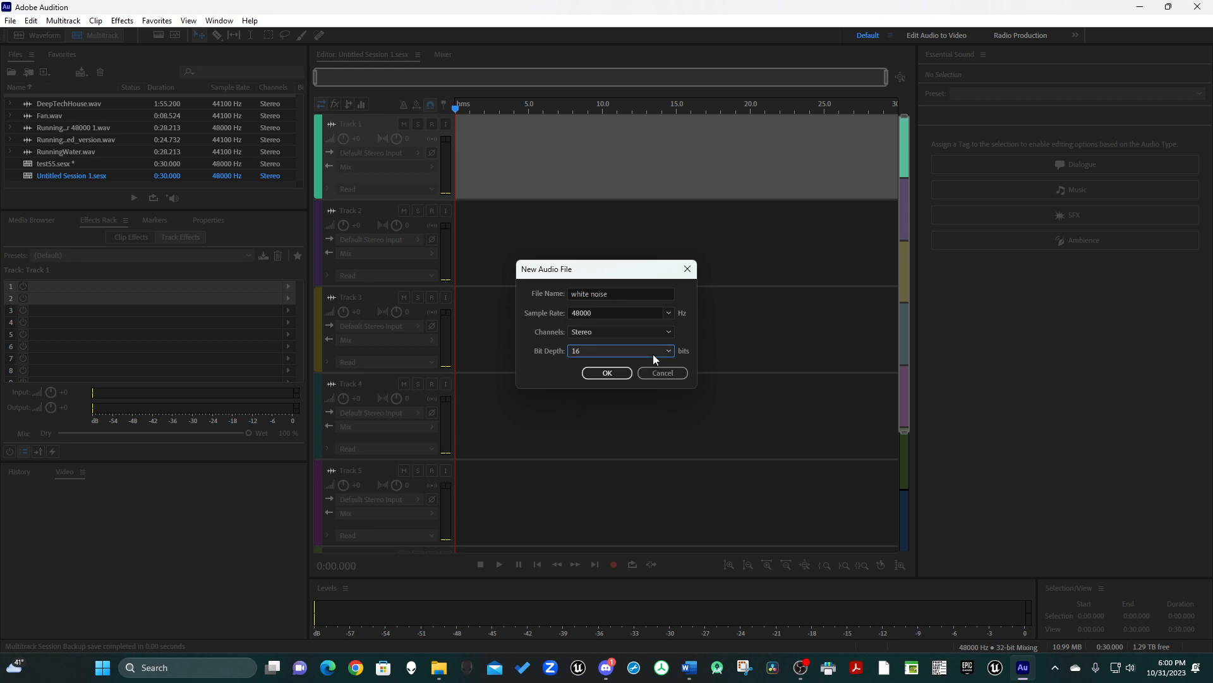
{"action": "left_click", "coordinate": [607, 373]}
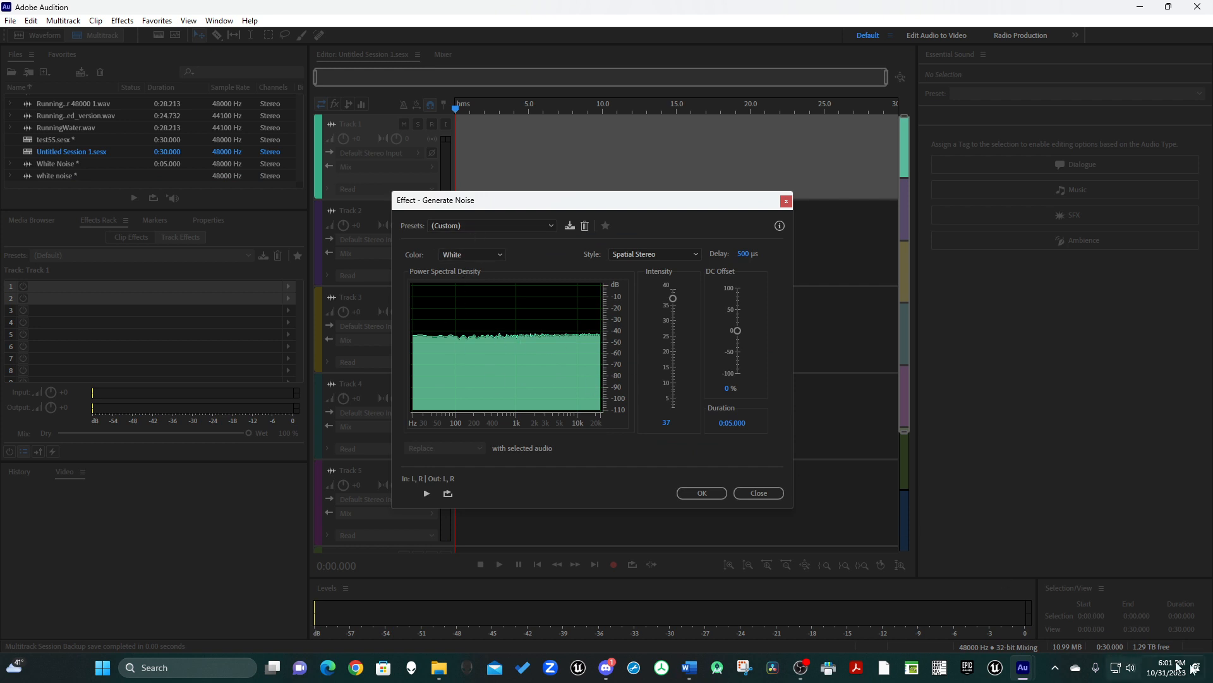
Generate the white noise clip on Track 1 with the existing settings and play it back.
{"action": "key", "text": "alt+Tab"}
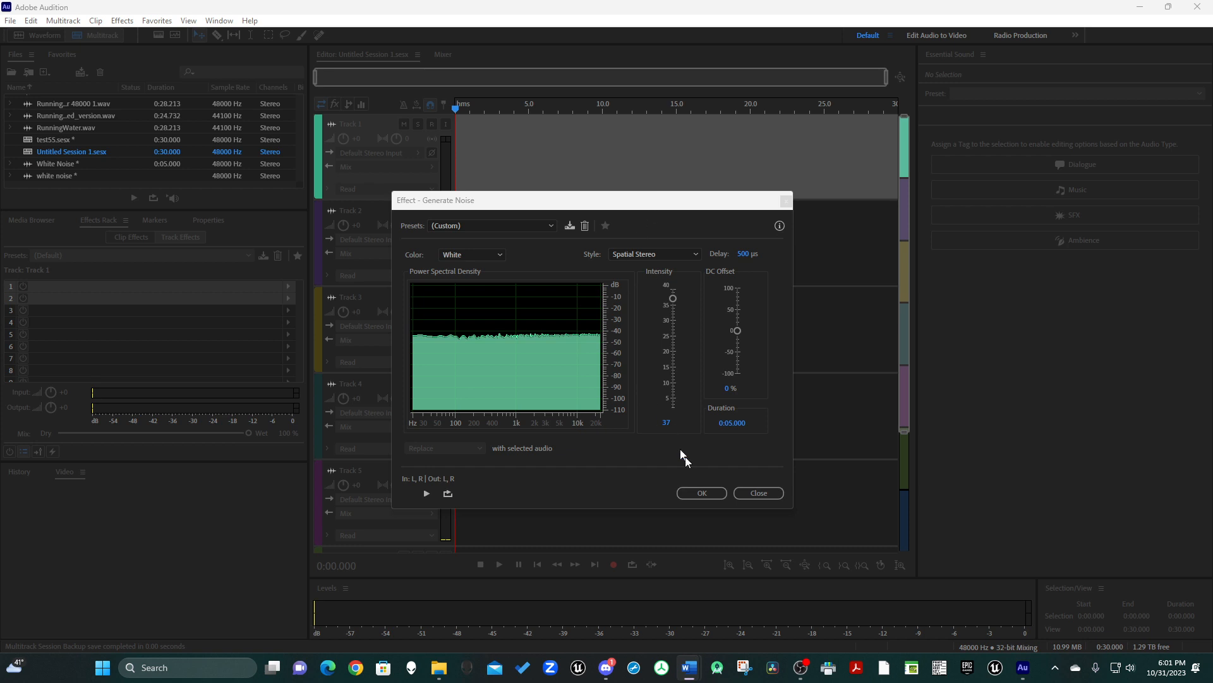
{"action": "left_click", "coordinate": [702, 493]}
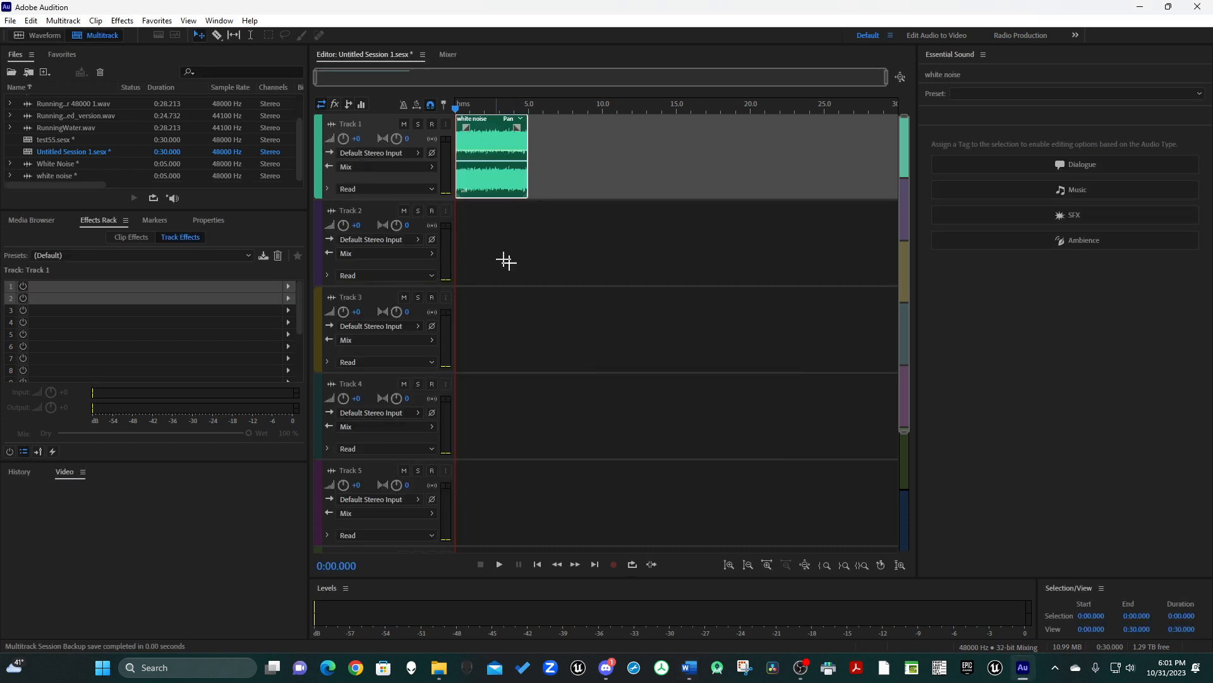
{"action": "left_click", "coordinate": [500, 564]}
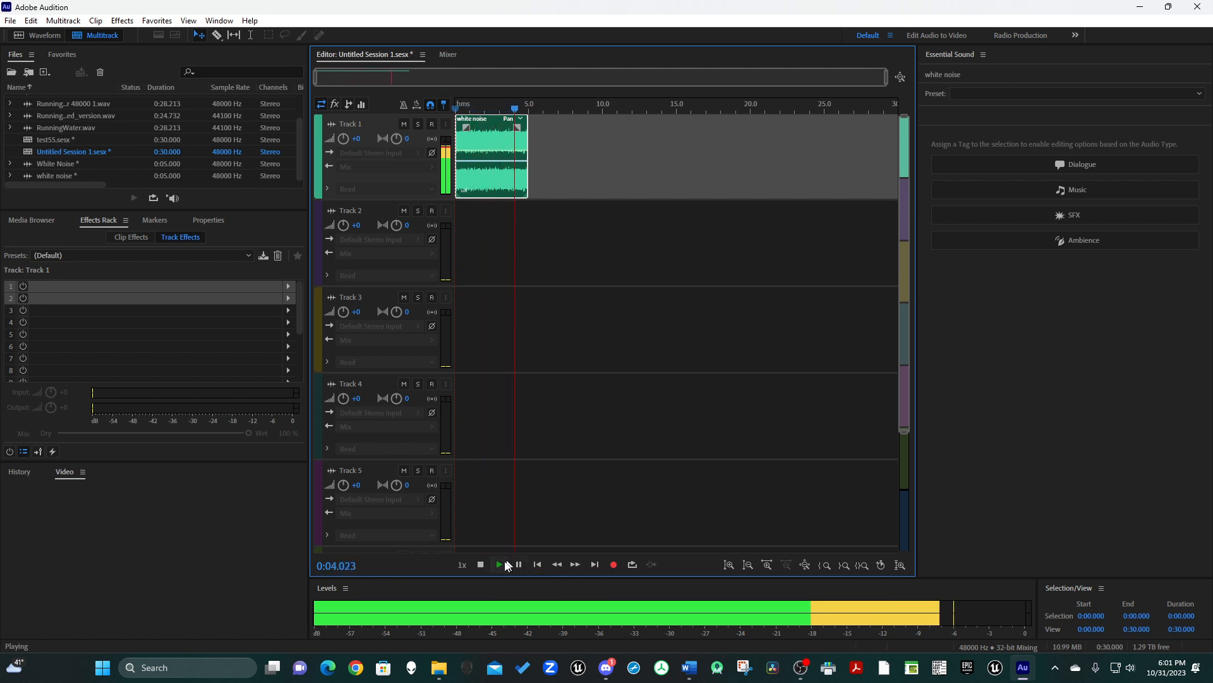
{"action": "left_click", "coordinate": [481, 564]}
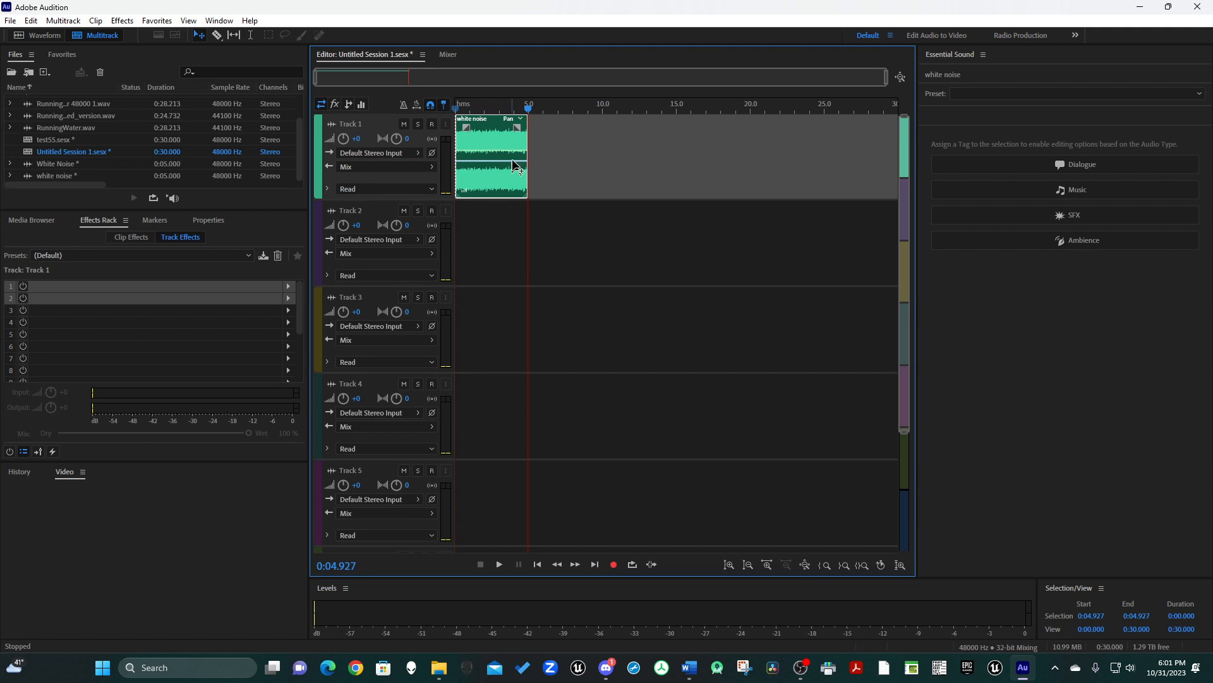
{"action": "left_click", "coordinate": [117, 24]}
{"action": "mouse_move", "coordinate": [185, 124]}
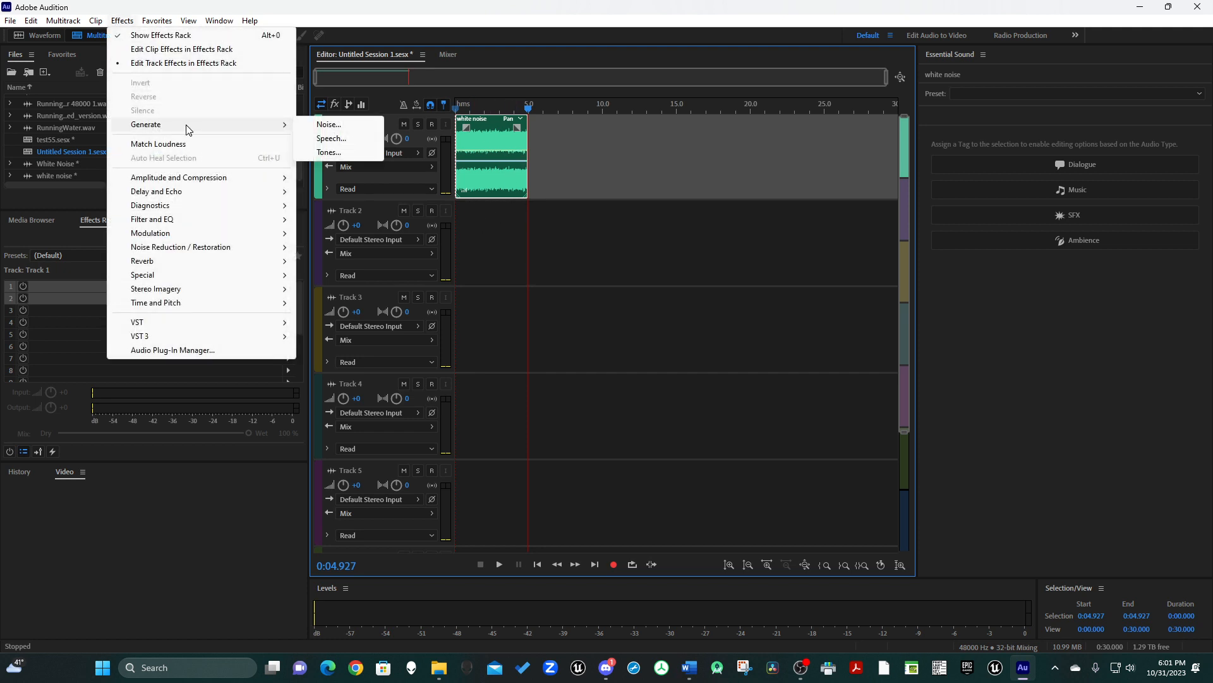
{"action": "left_click", "coordinate": [327, 126]}
{"action": "left_click", "coordinate": [657, 371]}
Start generating another noise in a new audio file named "brown noise", keeping the default format settings.
{"action": "left_click", "coordinate": [122, 20]}
{"action": "mouse_move", "coordinate": [177, 130]}
{"action": "left_click", "coordinate": [332, 124]}
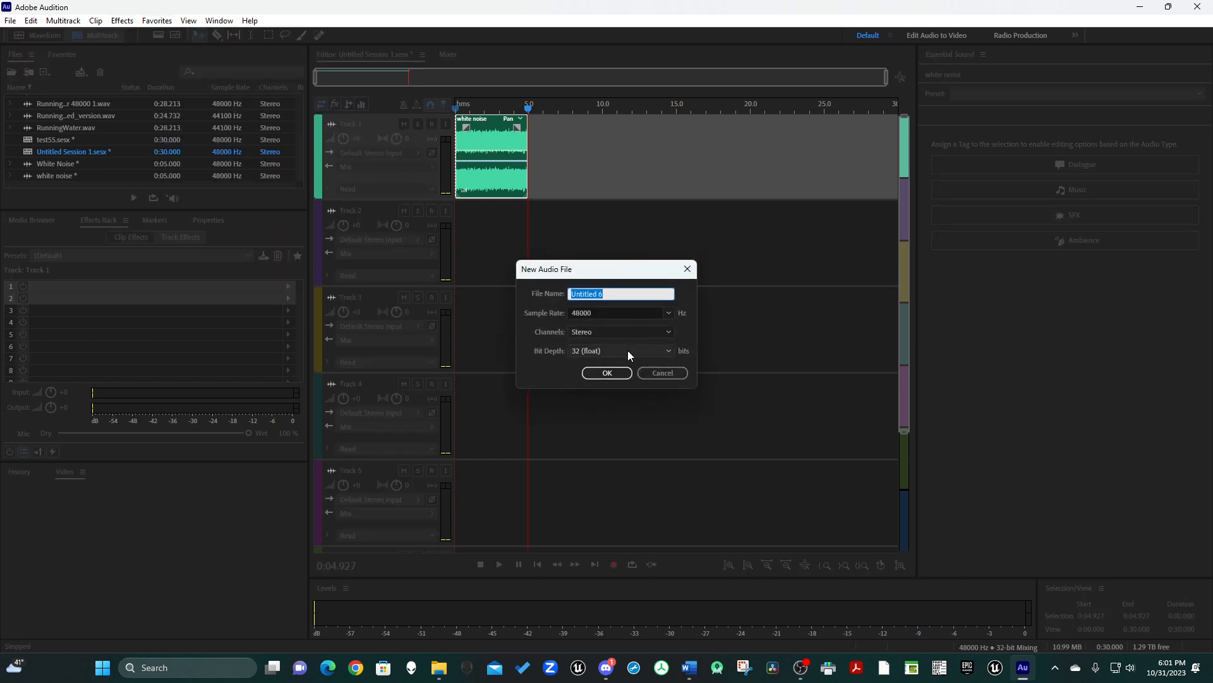
{"action": "type", "text": "t"}
{"action": "key", "text": "BackSpace"}
{"action": "type", "text": "brown noise"}
{"action": "key", "text": "Return"}
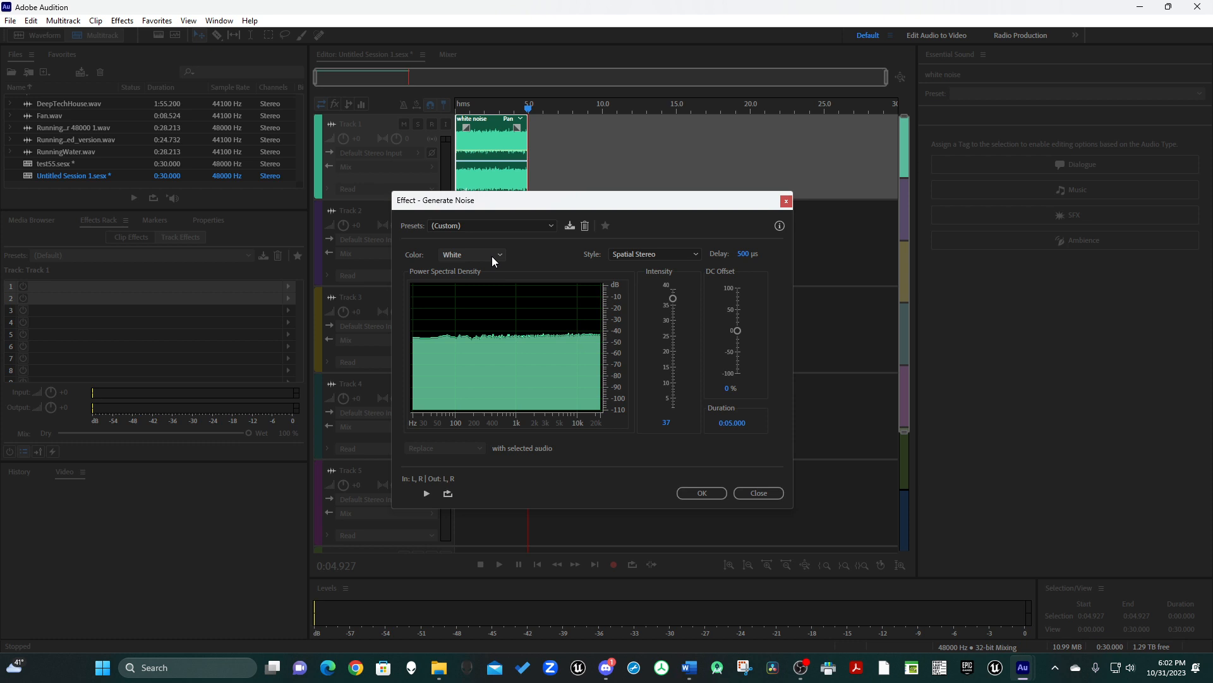
Try the Brown and Grey noise colors to compare their power spectral density graphs.
{"action": "left_click", "coordinate": [491, 256]}
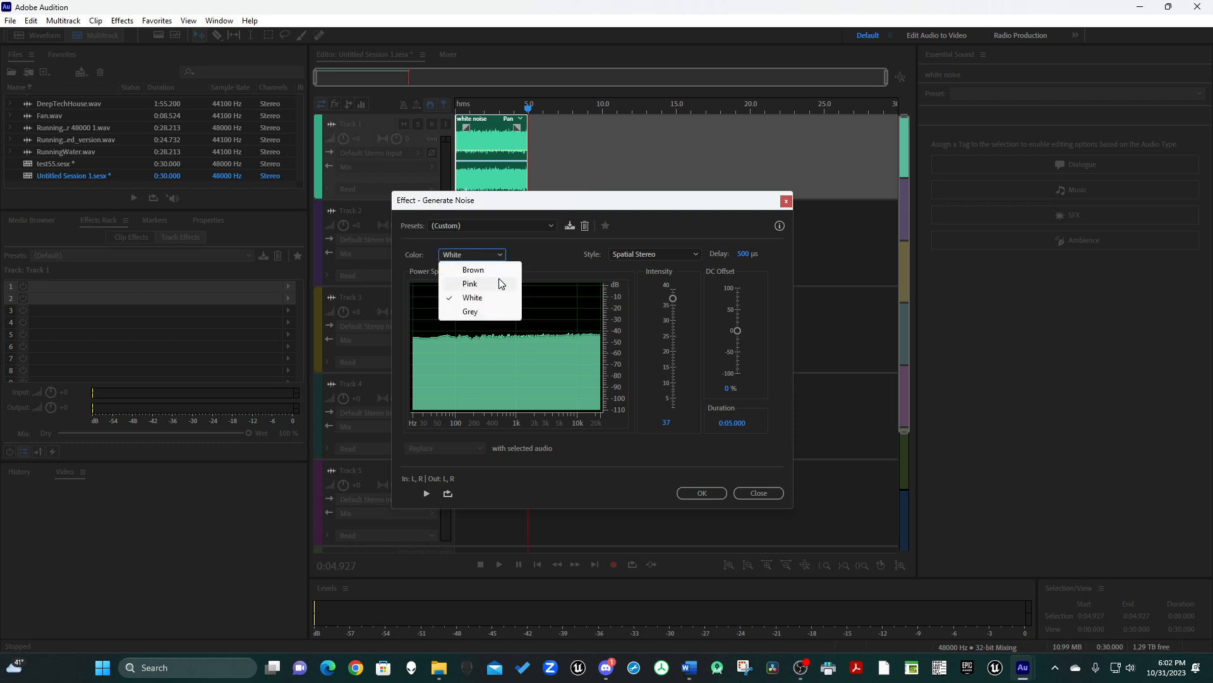
{"action": "left_click", "coordinate": [496, 268]}
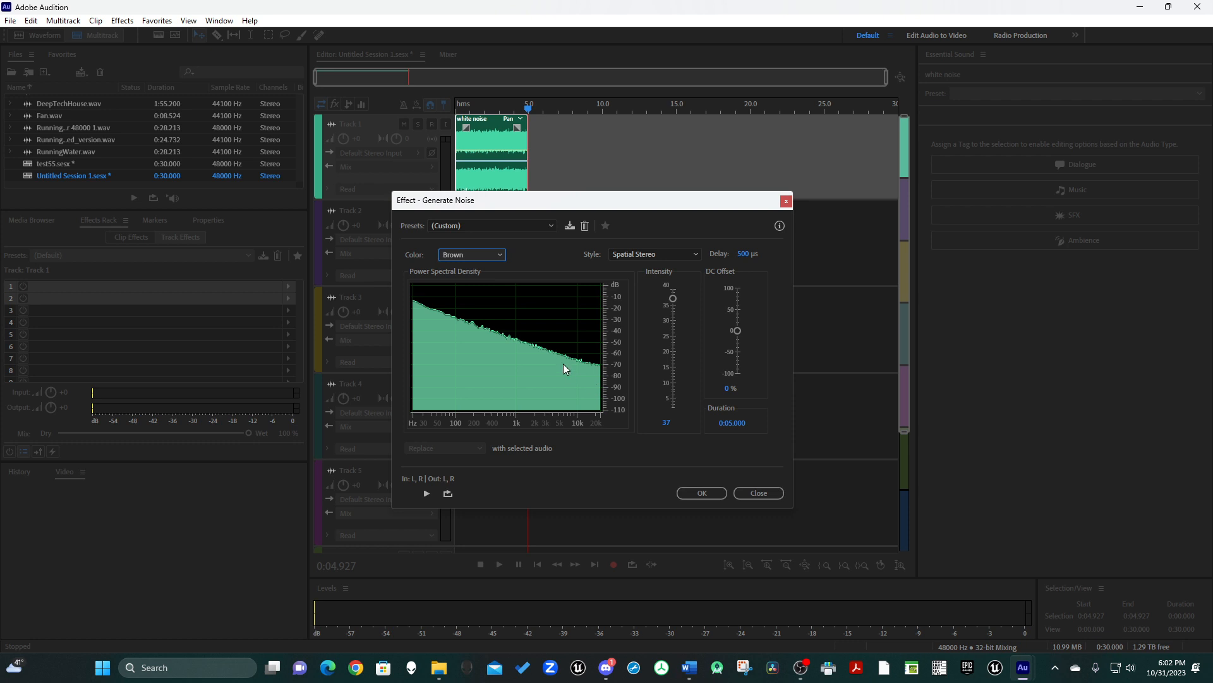
{"action": "left_click", "coordinate": [481, 258]}
{"action": "left_click", "coordinate": [480, 313]}
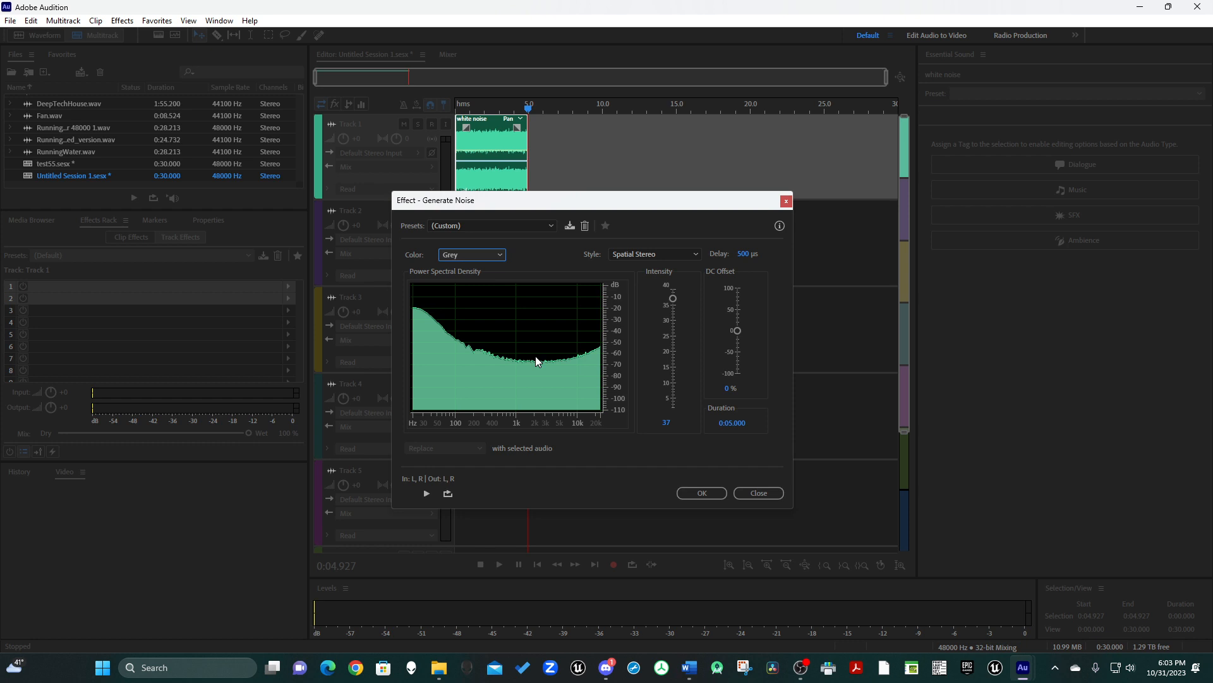
Generate the second noise clip on Track 1 with the color set to Pink and play it back.
{"action": "left_click", "coordinate": [496, 254]}
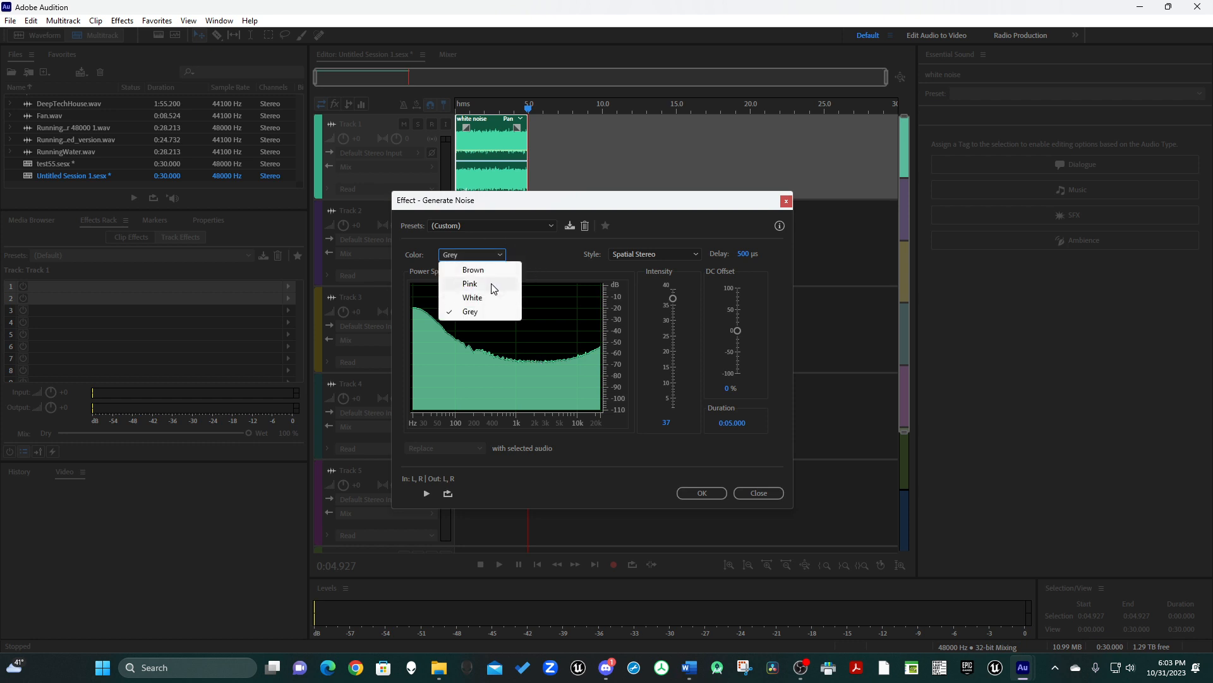
{"action": "left_click", "coordinate": [492, 284]}
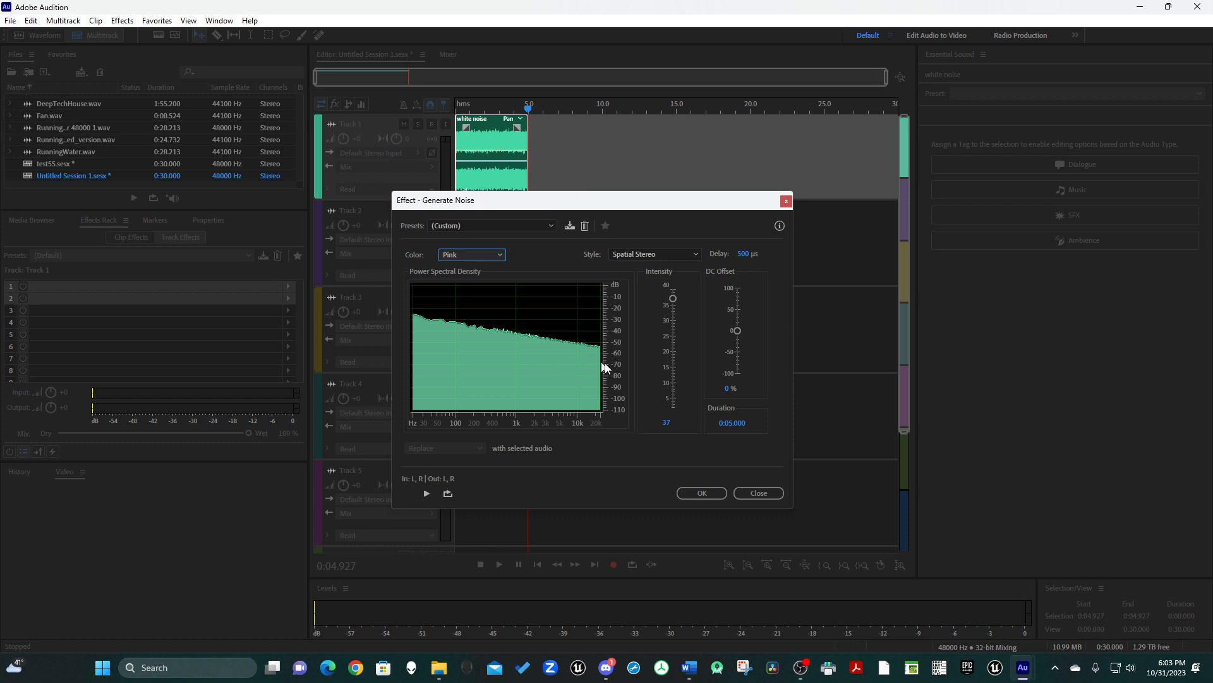
{"action": "left_click", "coordinate": [695, 493]}
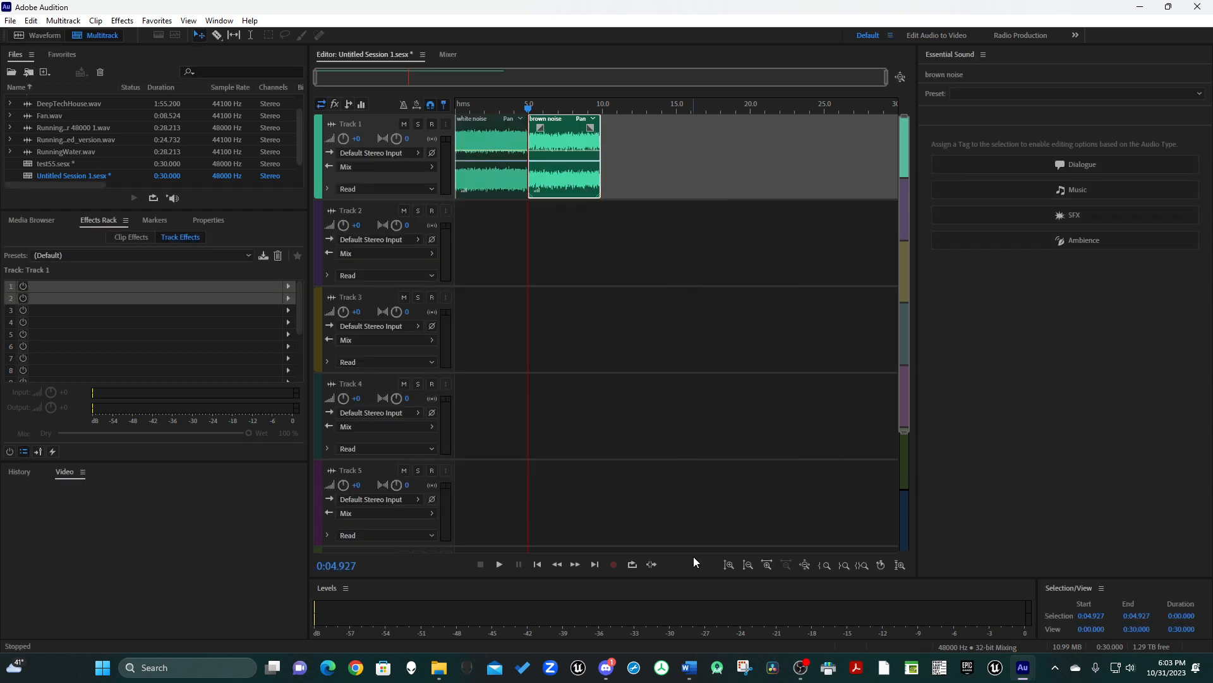
{"action": "left_click", "coordinate": [500, 564]}
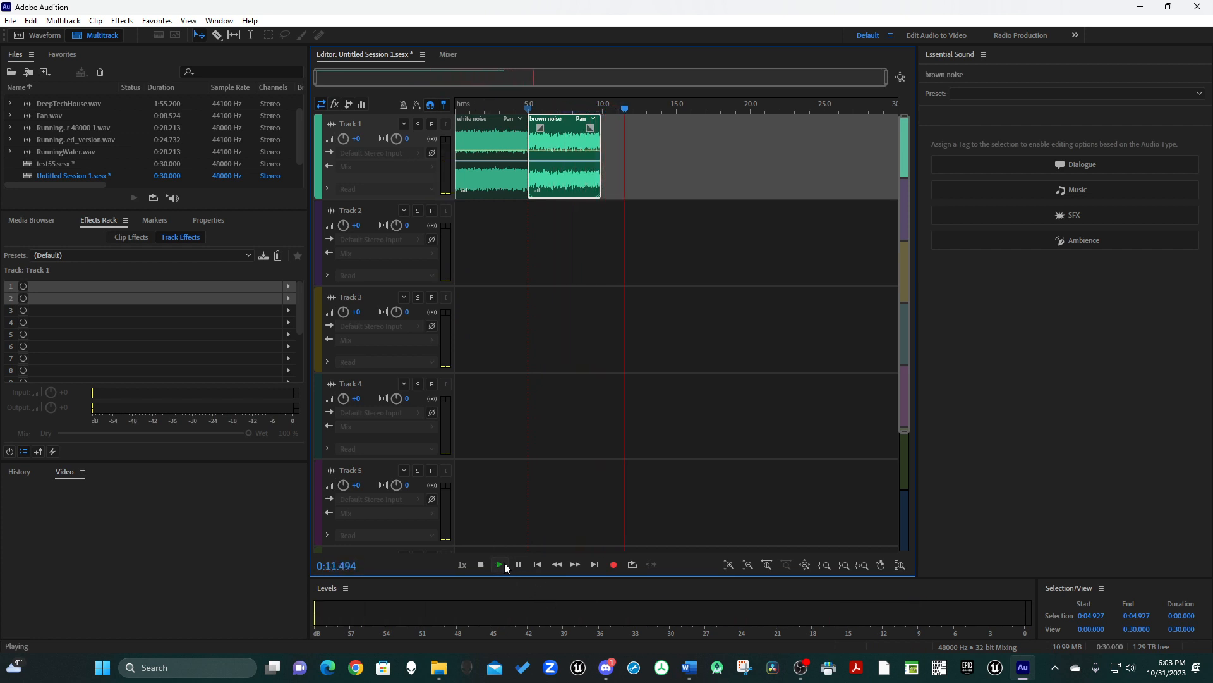
{"action": "left_click", "coordinate": [481, 564]}
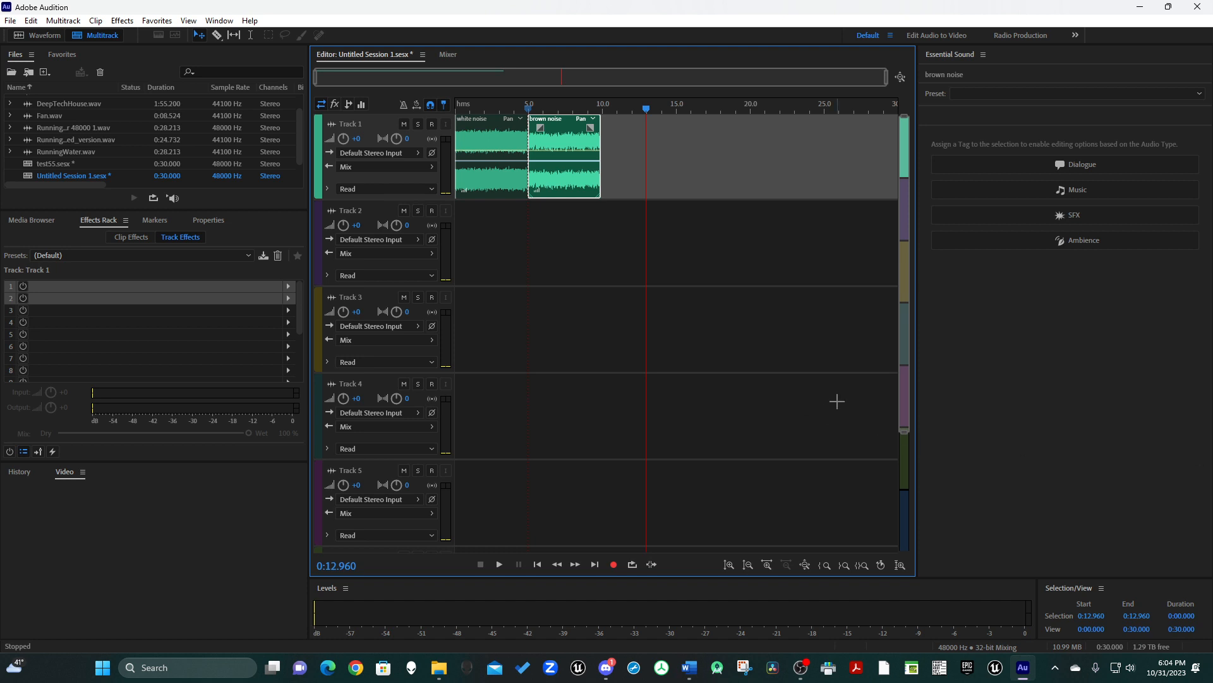
Create a new multitrack session with the default name and settings.
{"action": "left_click", "coordinate": [8, 19]}
{"action": "mouse_move", "coordinate": [35, 30]}
{"action": "left_click", "coordinate": [297, 32]}
{"action": "left_click", "coordinate": [651, 390]}
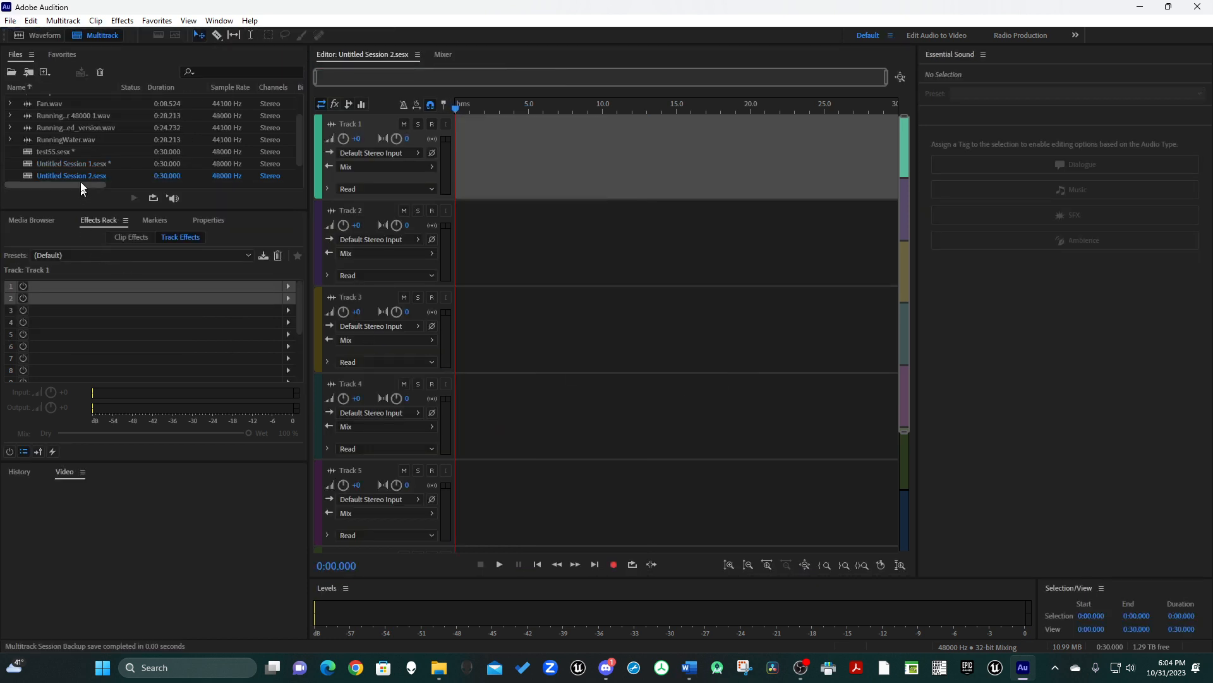
Insert RunningWater.wav at the start of Track 1 as a copy conformed to the session's sample rate, and play part of it.
{"action": "left_click_drag", "start_coordinate": [25, 136], "coordinate": [477, 130]}
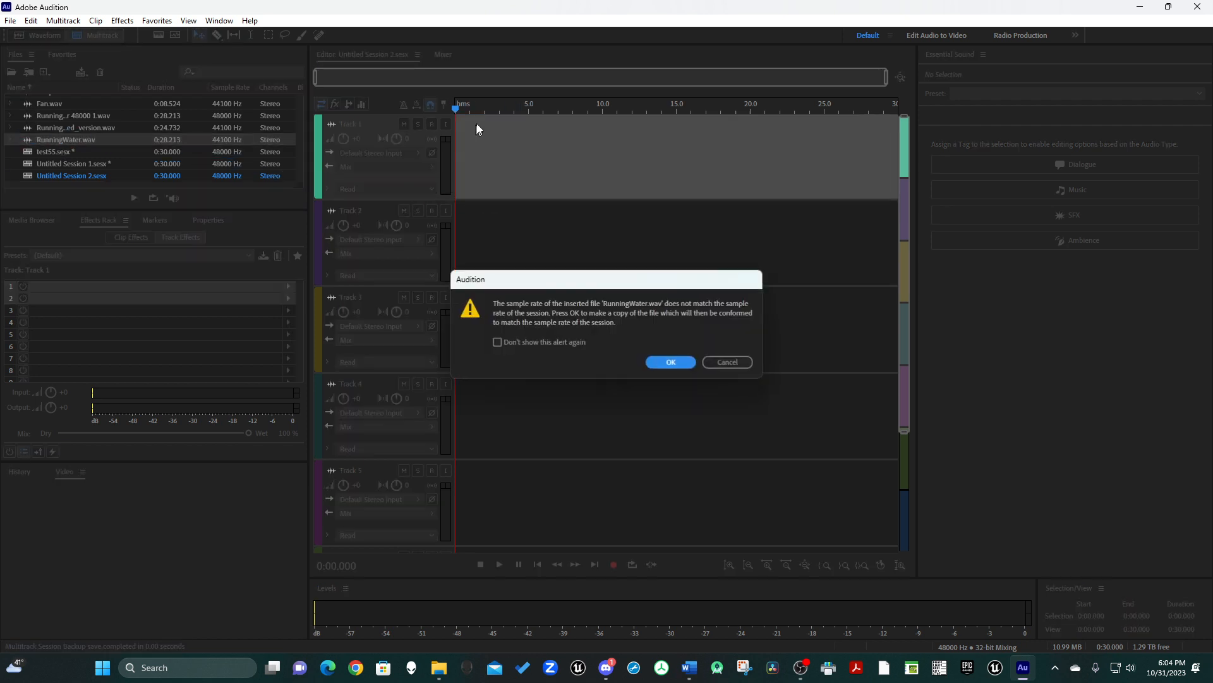
{"action": "left_click", "coordinate": [671, 362]}
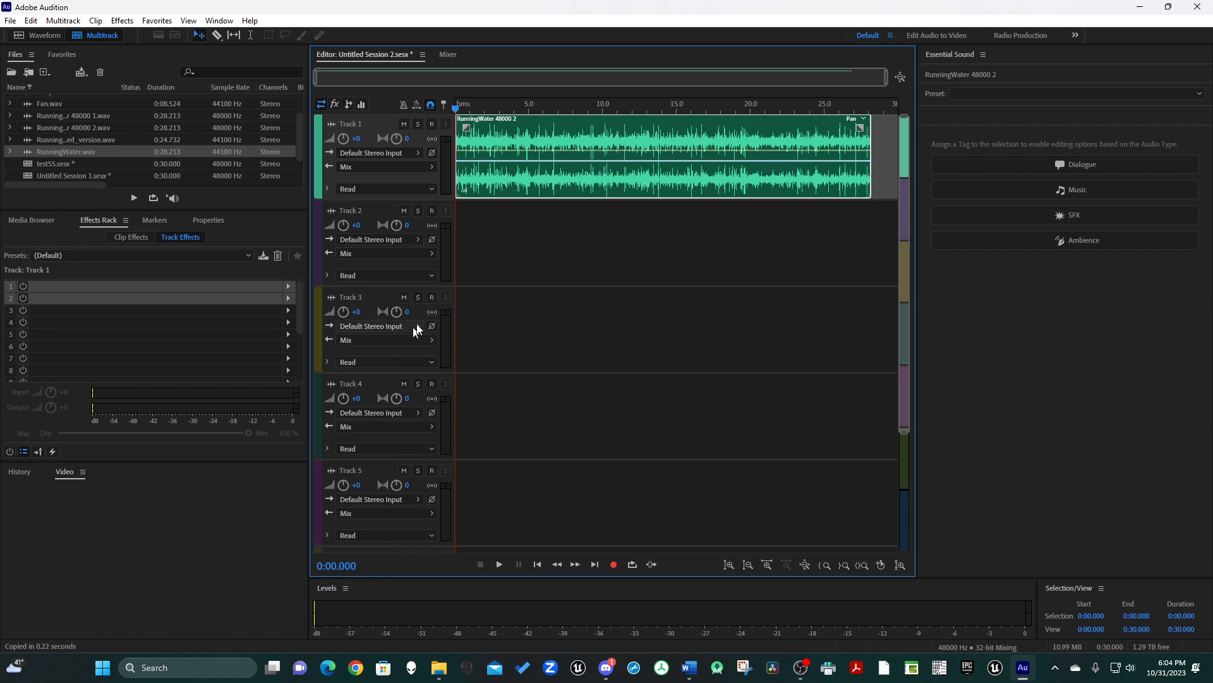
{"action": "key", "text": "space"}
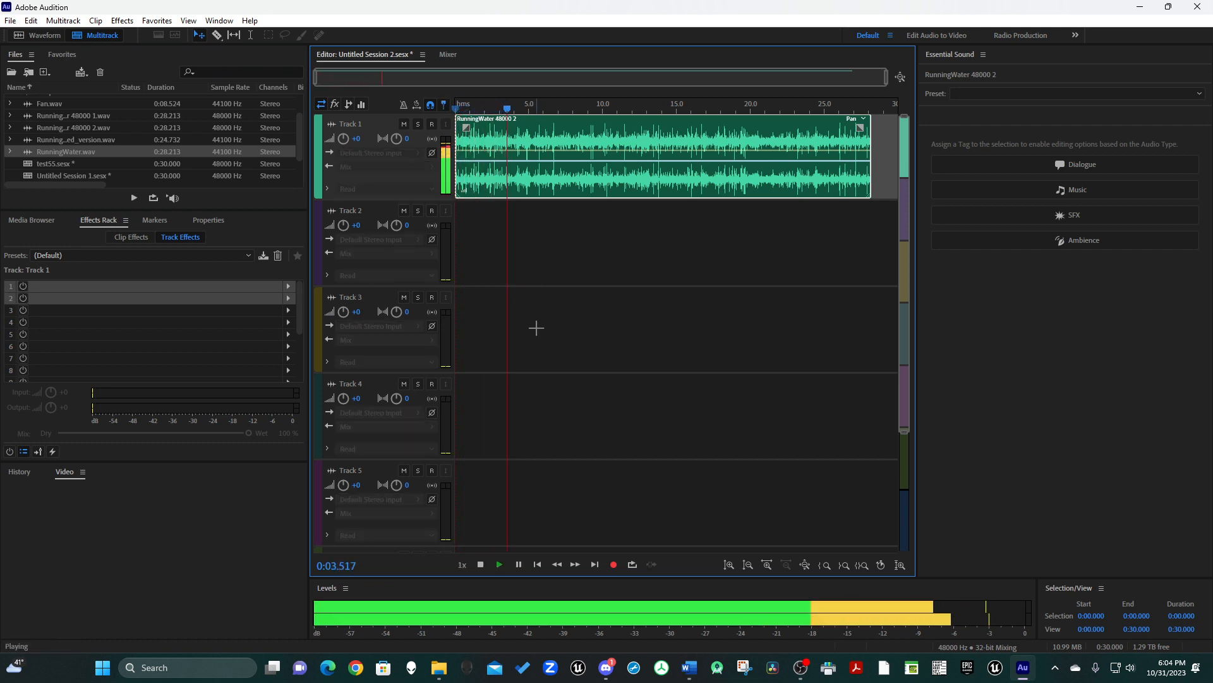
{"action": "key", "text": "space"}
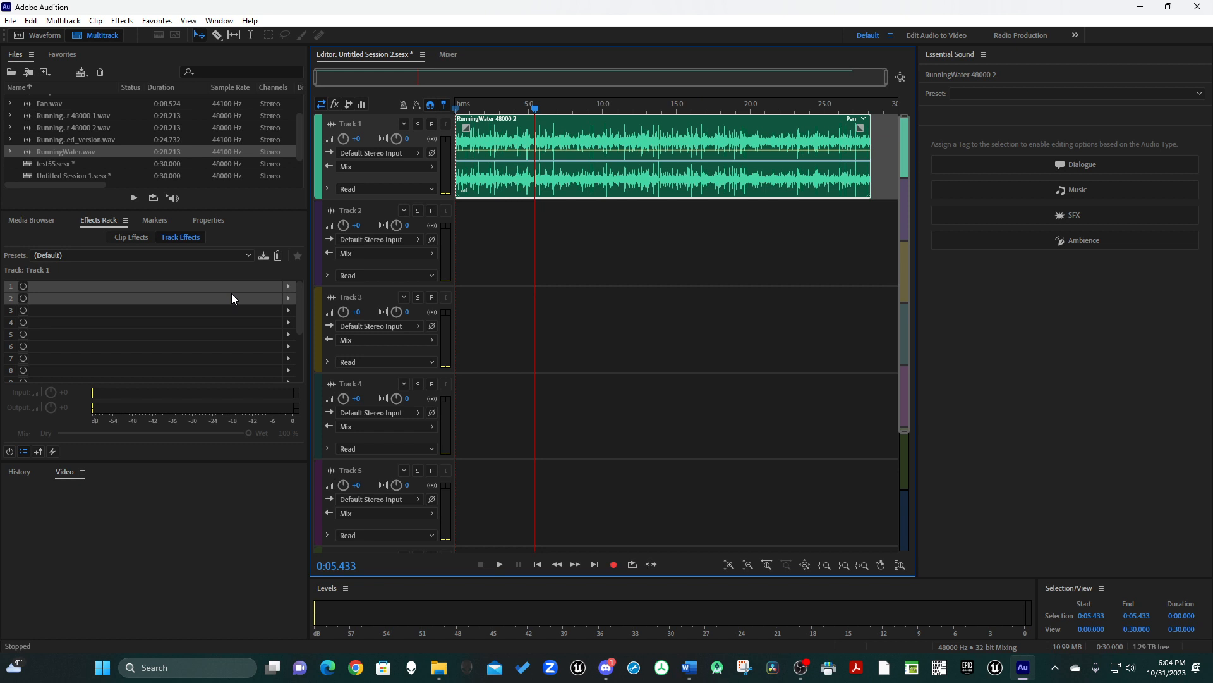
Add a Graphic Equalizer (10 Bands) to Track 1's first effect slot and set its range to 120 dB.
{"action": "left_click", "coordinate": [85, 290]}
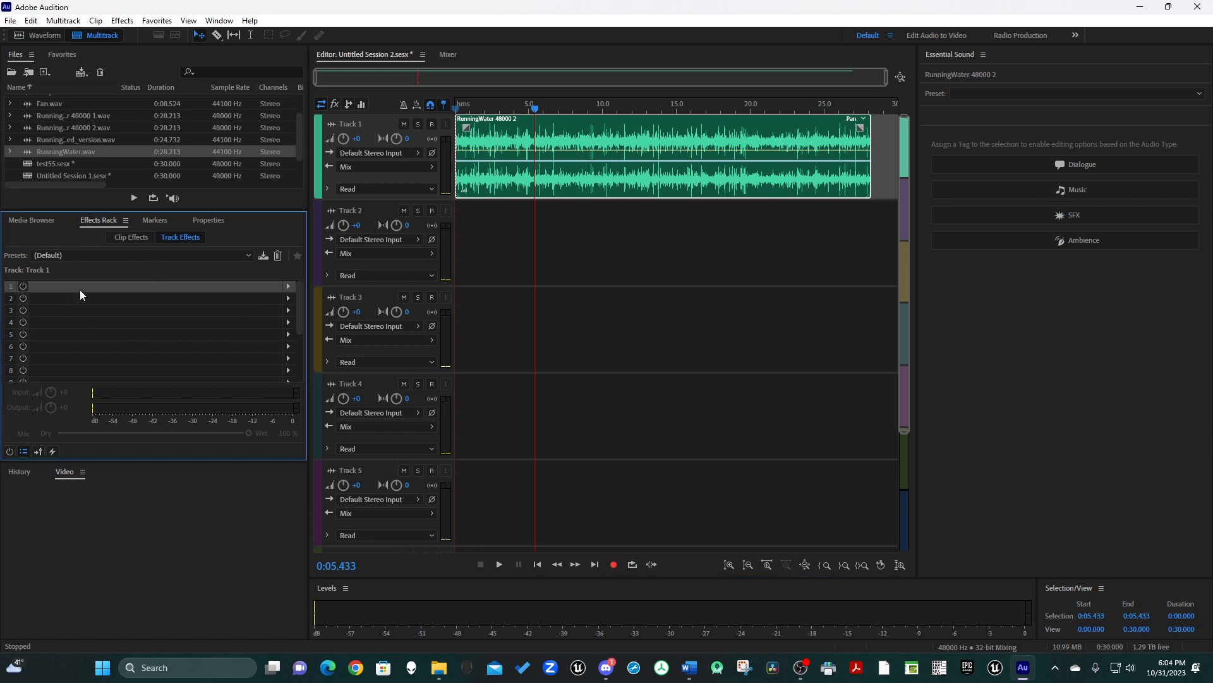
{"action": "left_click", "coordinate": [287, 289]}
{"action": "mouse_move", "coordinate": [378, 361]}
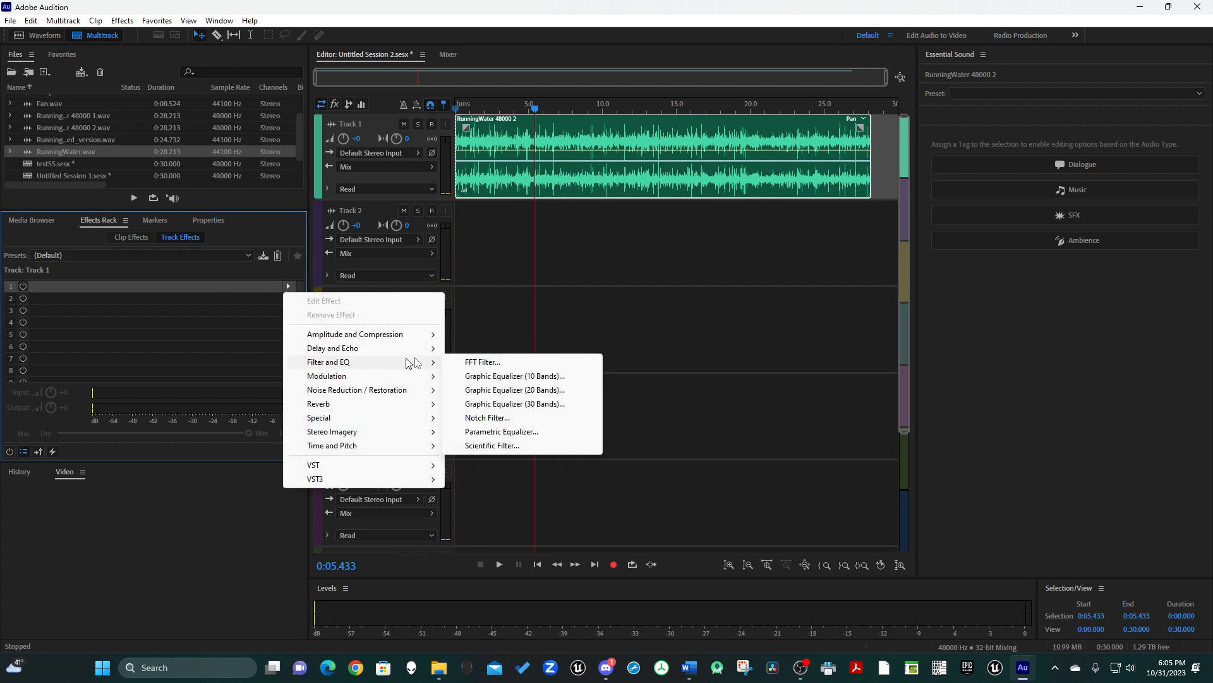
{"action": "left_click", "coordinate": [498, 377]}
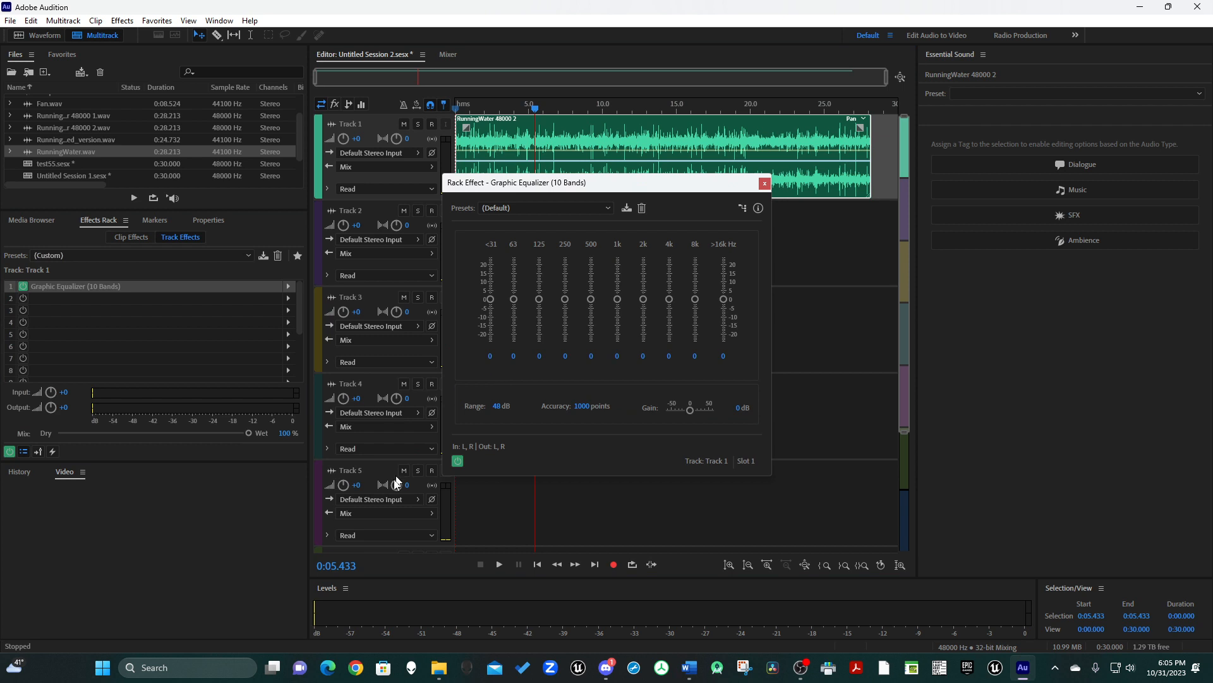
{"action": "left_click", "coordinate": [497, 406]}
{"action": "type", "text": "120"}
{"action": "key", "text": "Return"}
Raise the equalizer's <31 Hz band to about 1.8, and reset that band to 0.
{"action": "mouse_move", "coordinate": [491, 298]}
{"action": "left_mouse_down"}
{"action": "mouse_move", "coordinate": [495, 372]}
{"action": "mouse_move", "coordinate": [495, 298]}
{"action": "left_mouse_up"}
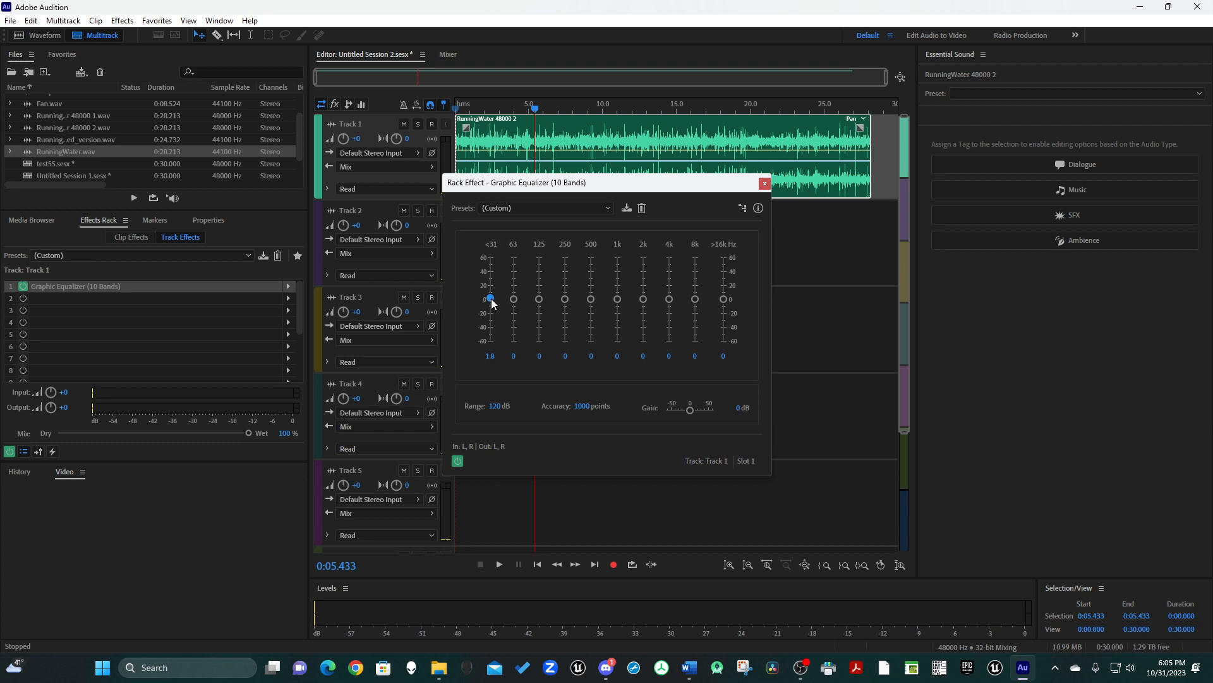
{"action": "left_click", "coordinate": [489, 356]}
{"action": "type", "text": "0"}
{"action": "key", "text": "Return"}
Set the equalizer's 4k and 8k Hz bands to -10 each.
{"action": "left_click_drag", "start_coordinate": [669, 312], "coordinate": [669, 317]}
{"action": "type", "text": "-10"}
{"action": "left_click", "coordinate": [694, 356]}
{"action": "type", "text": "10"}
{"action": "key", "text": "Tab"}
{"action": "left_click", "coordinate": [693, 355]}
{"action": "type", "text": "-10"}
{"action": "key", "text": "Return"}
Play the running water clip with the equalizer applied, and close the equalizer window.
{"action": "left_click_drag", "start_coordinate": [669, 183], "coordinate": [340, 203]}
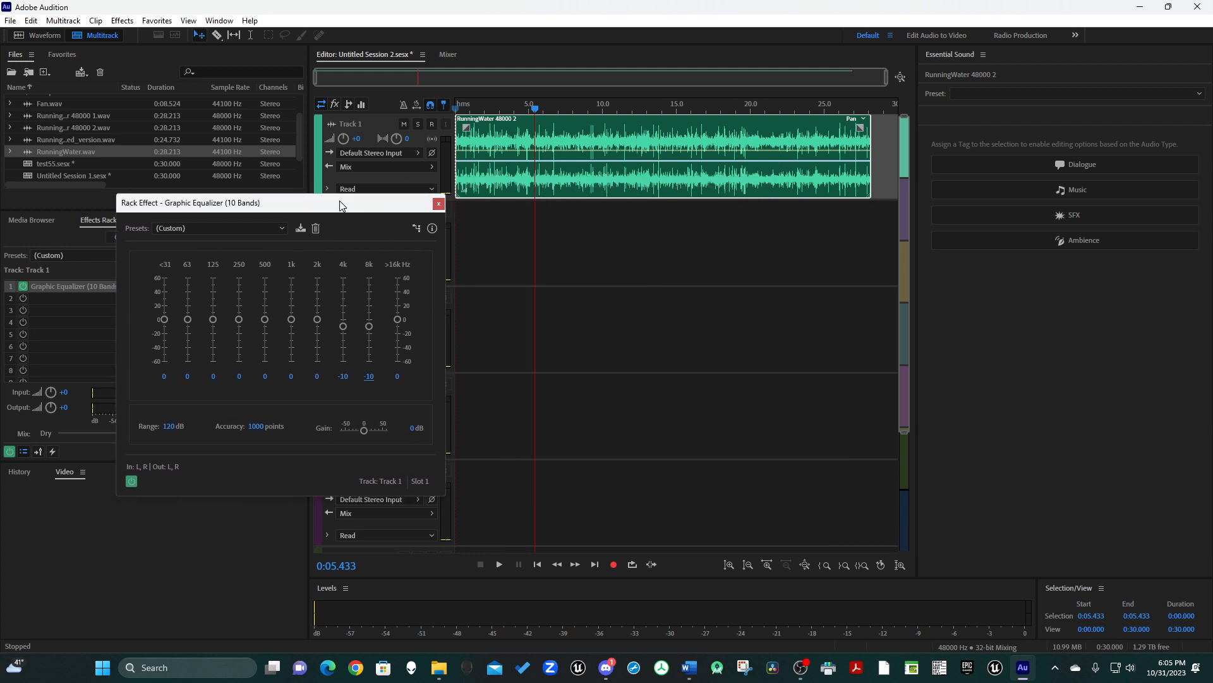
{"action": "left_click", "coordinate": [499, 565]}
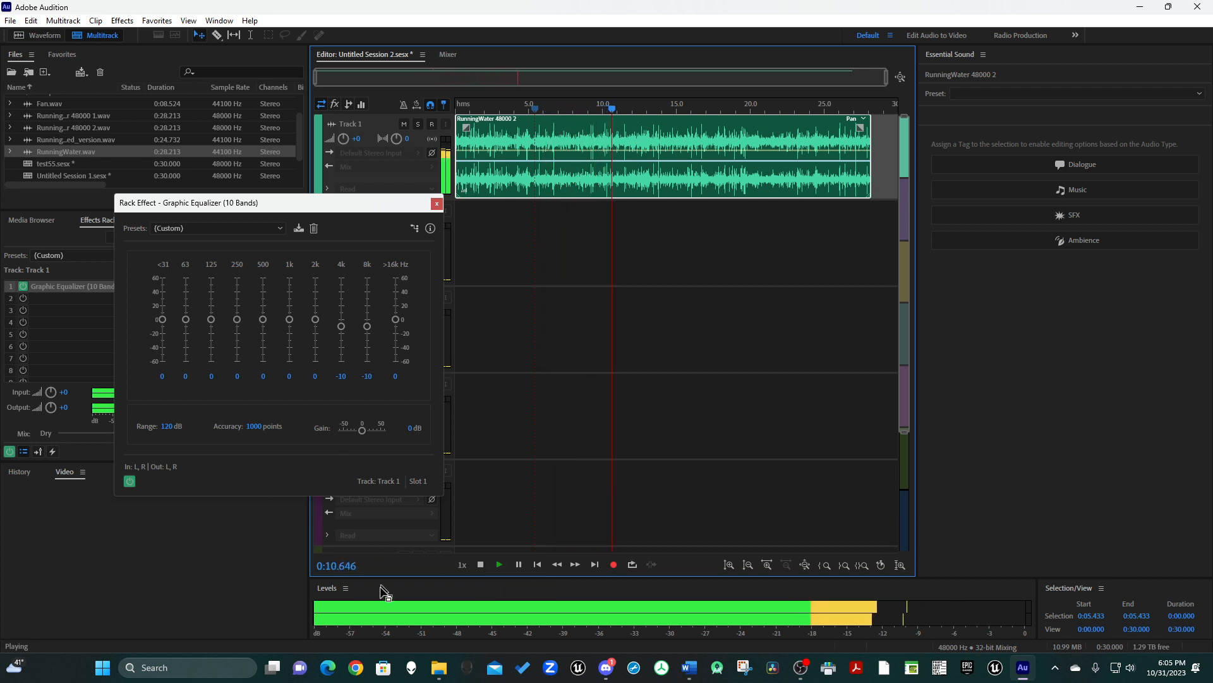
{"action": "left_click", "coordinate": [481, 565]}
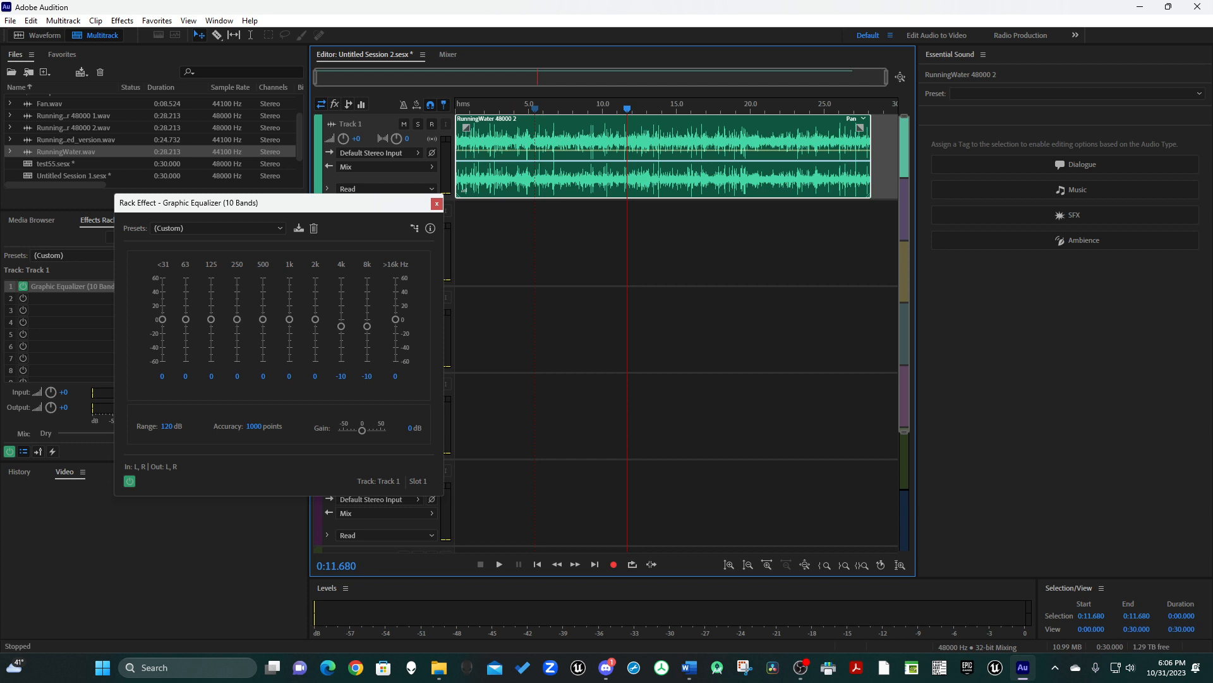
{"action": "left_click", "coordinate": [437, 205]}
Add a Delay effect to Track 1's second effect slot.
{"action": "left_click", "coordinate": [63, 299]}
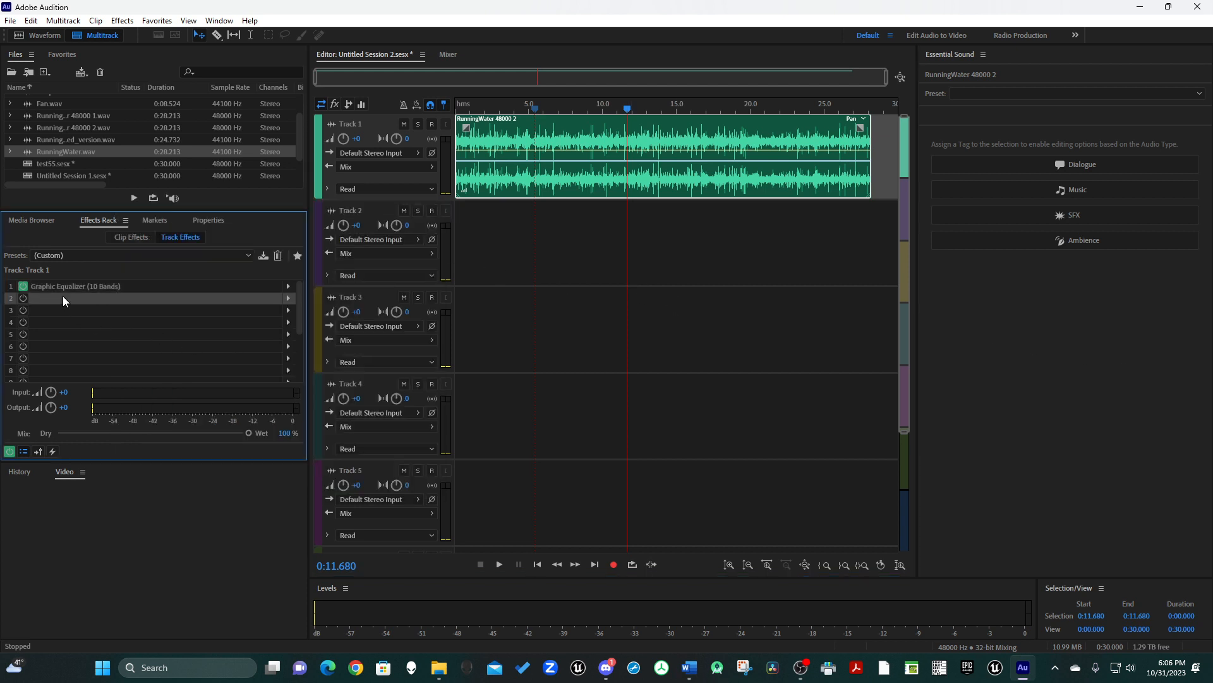
{"action": "left_click", "coordinate": [287, 299]}
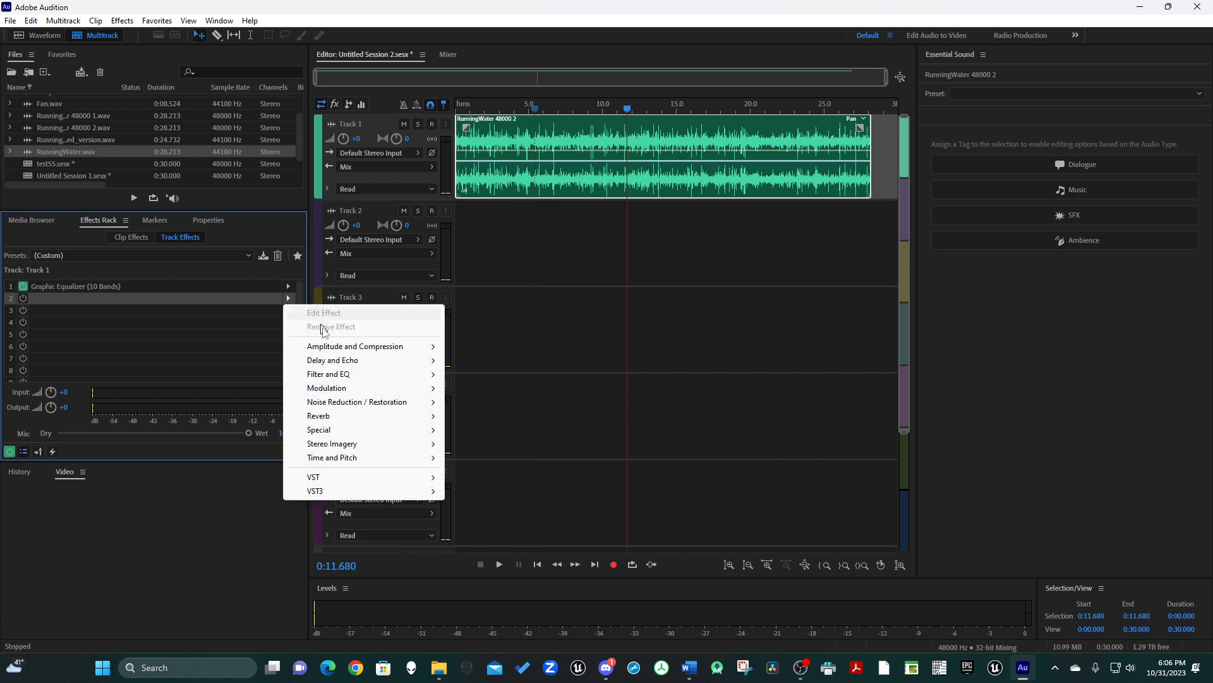
{"action": "mouse_move", "coordinate": [345, 380]}
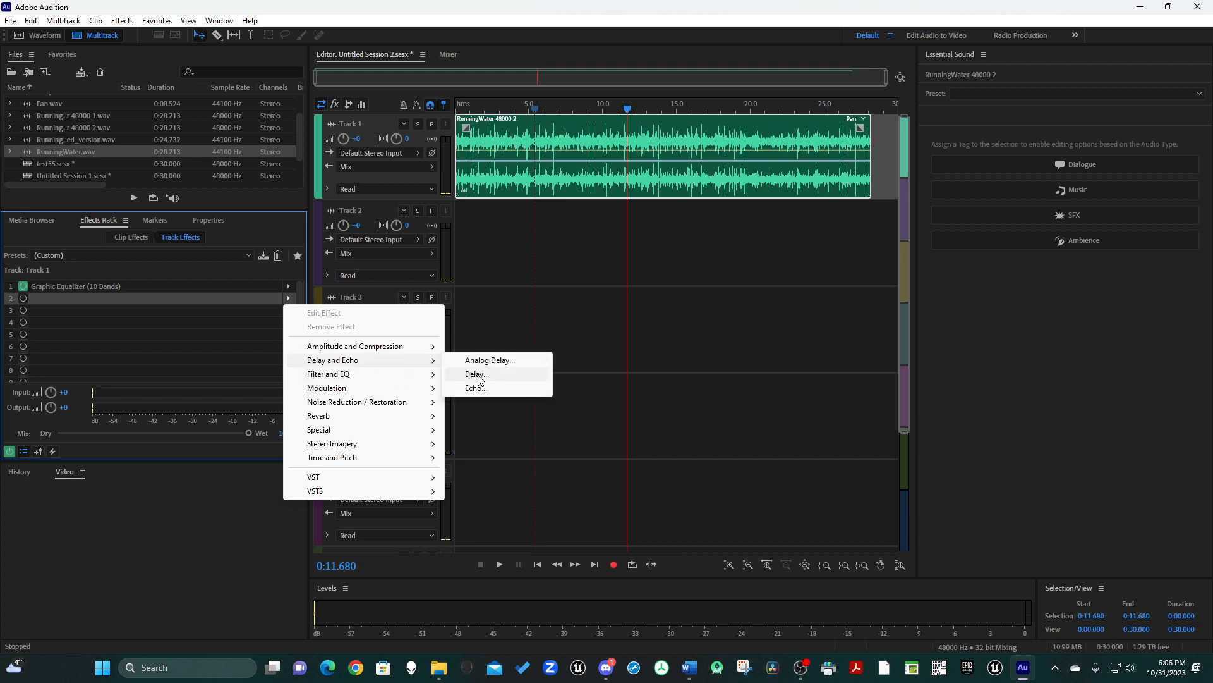
{"action": "left_click", "coordinate": [478, 374]}
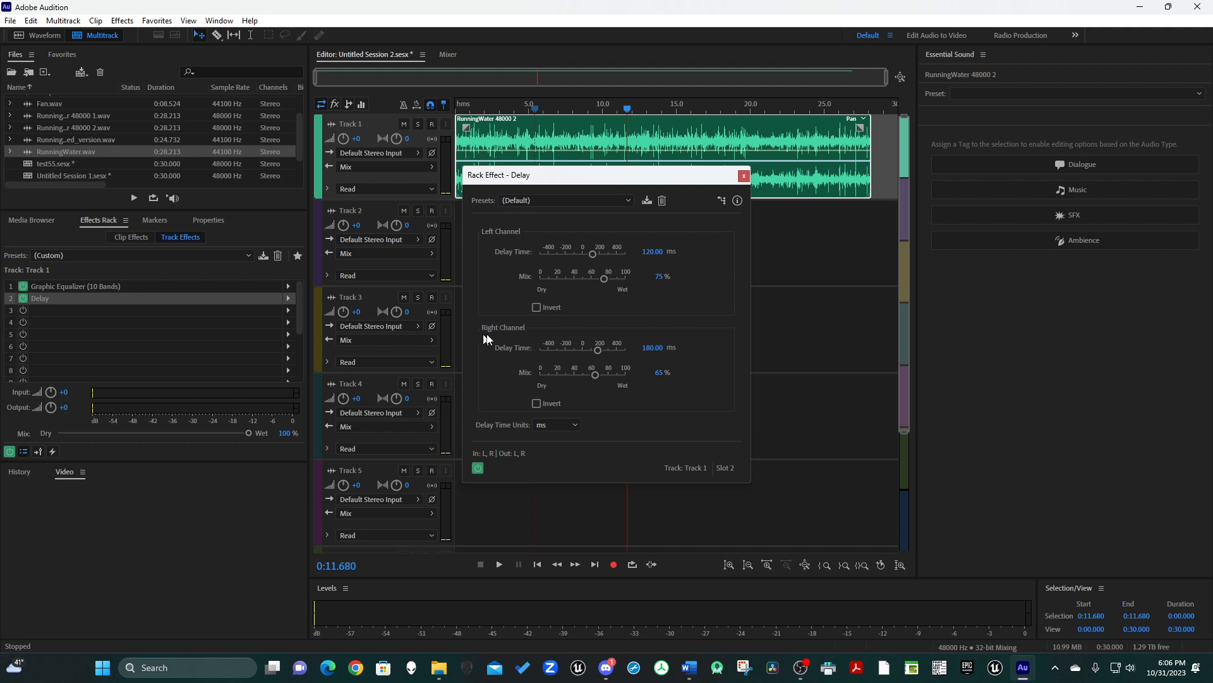
Set the delay's mix to 50% for both the left and right channels.
{"action": "left_click", "coordinate": [659, 276]}
{"action": "type", "text": "50"}
{"action": "key", "text": "Tab"}
{"action": "left_click", "coordinate": [657, 372]}
{"action": "type", "text": "50"}
{"action": "key", "text": "Tab"}
Set the delay time to 420 ms for the left channel and 500 ms for the right, and close the Delay window.
{"action": "left_click", "coordinate": [652, 253]}
{"action": "type", "text": "420"}
{"action": "key", "text": "Tab"}
{"action": "left_click", "coordinate": [649, 349]}
{"action": "type", "text": "500"}
{"action": "key", "text": "Tab"}
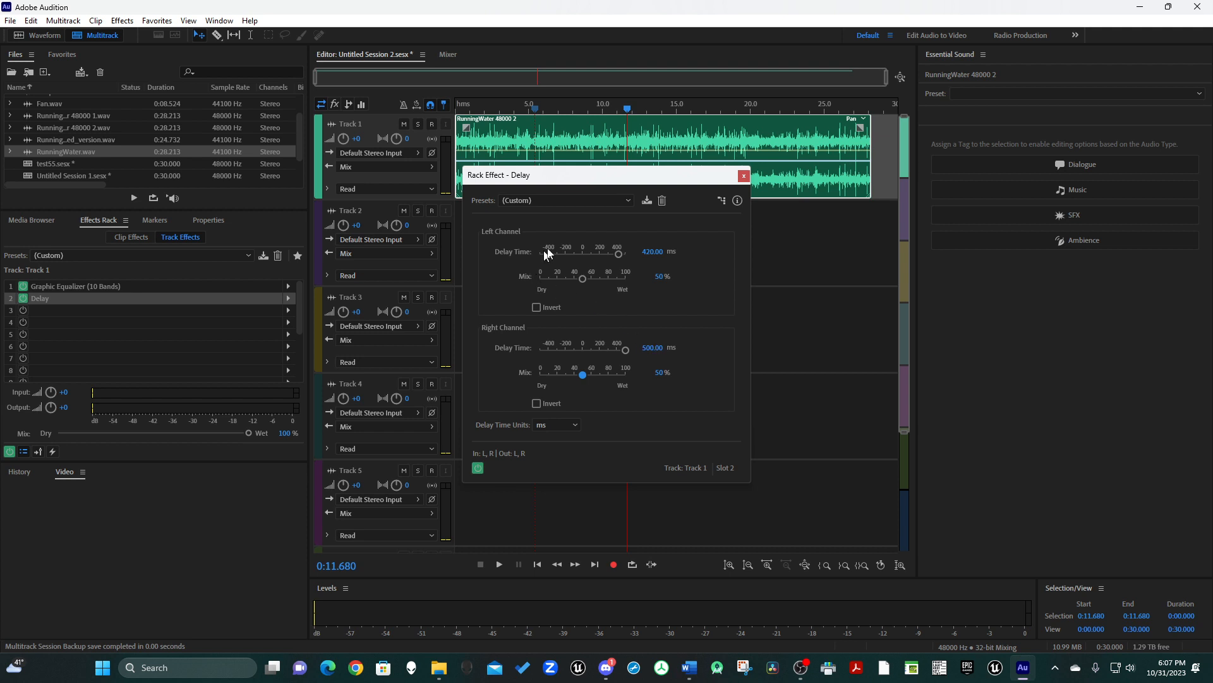
{"action": "left_click", "coordinate": [744, 177]}
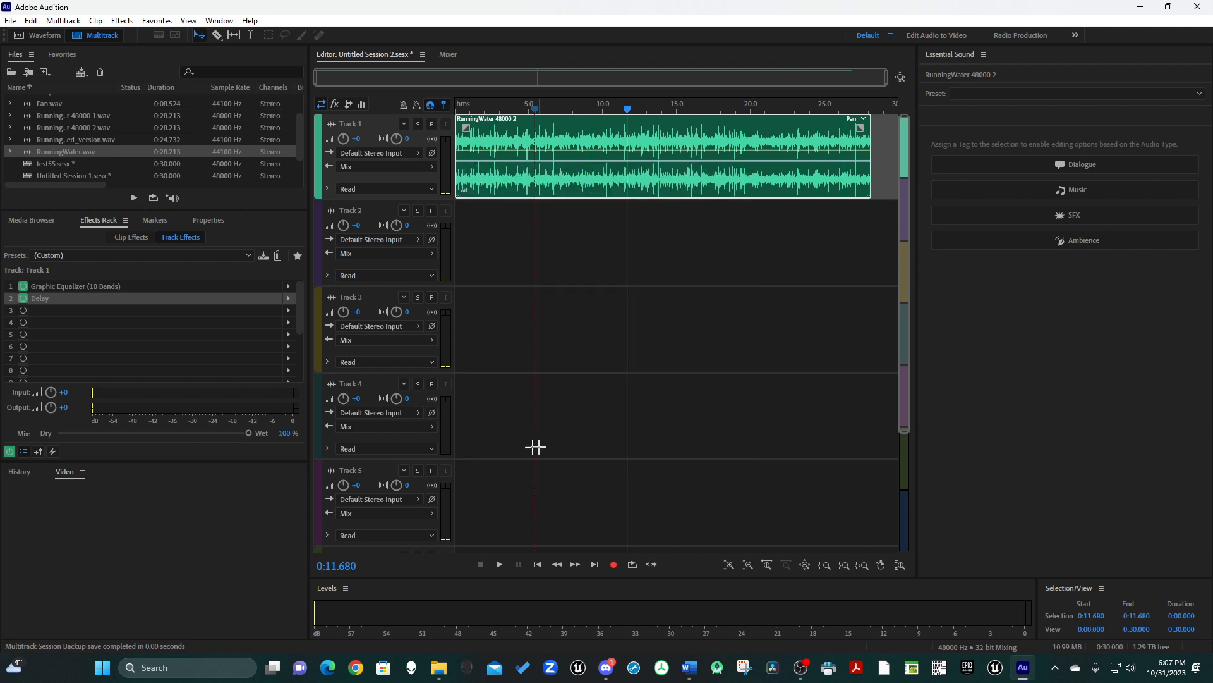
Play the running water clip from its beginning with the delay applied, and return the playhead to the start.
{"action": "left_click_drag", "start_coordinate": [483, 108], "coordinate": [456, 109]}
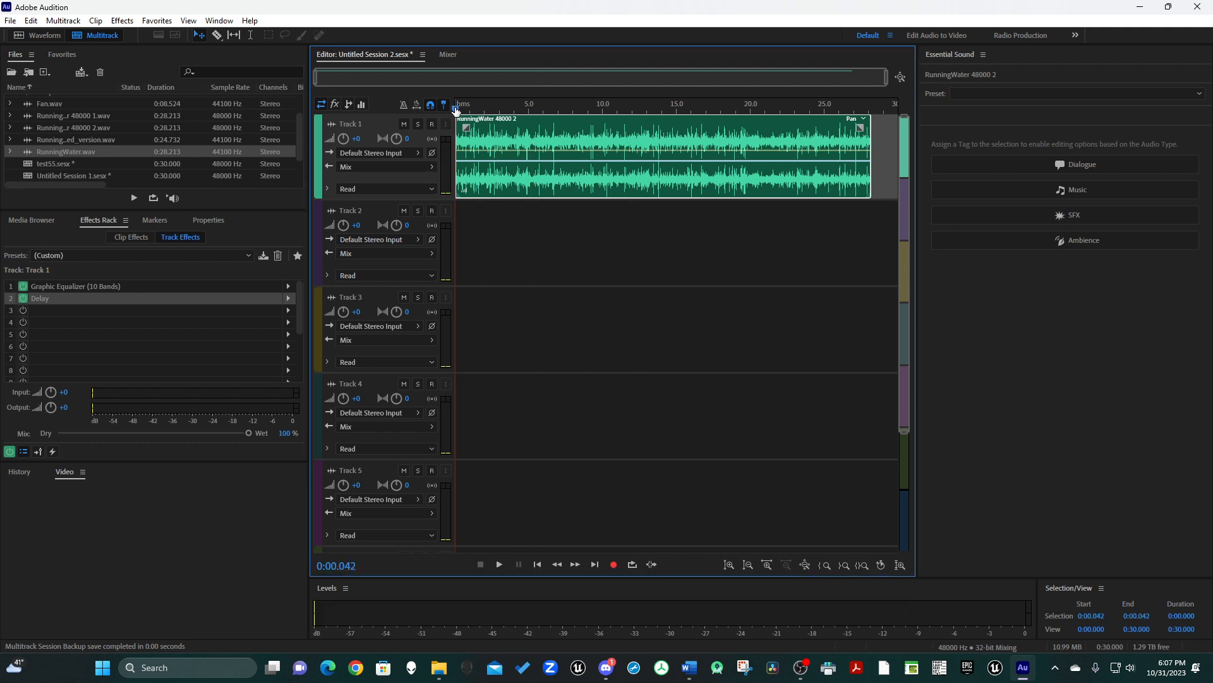
{"action": "key", "text": "space"}
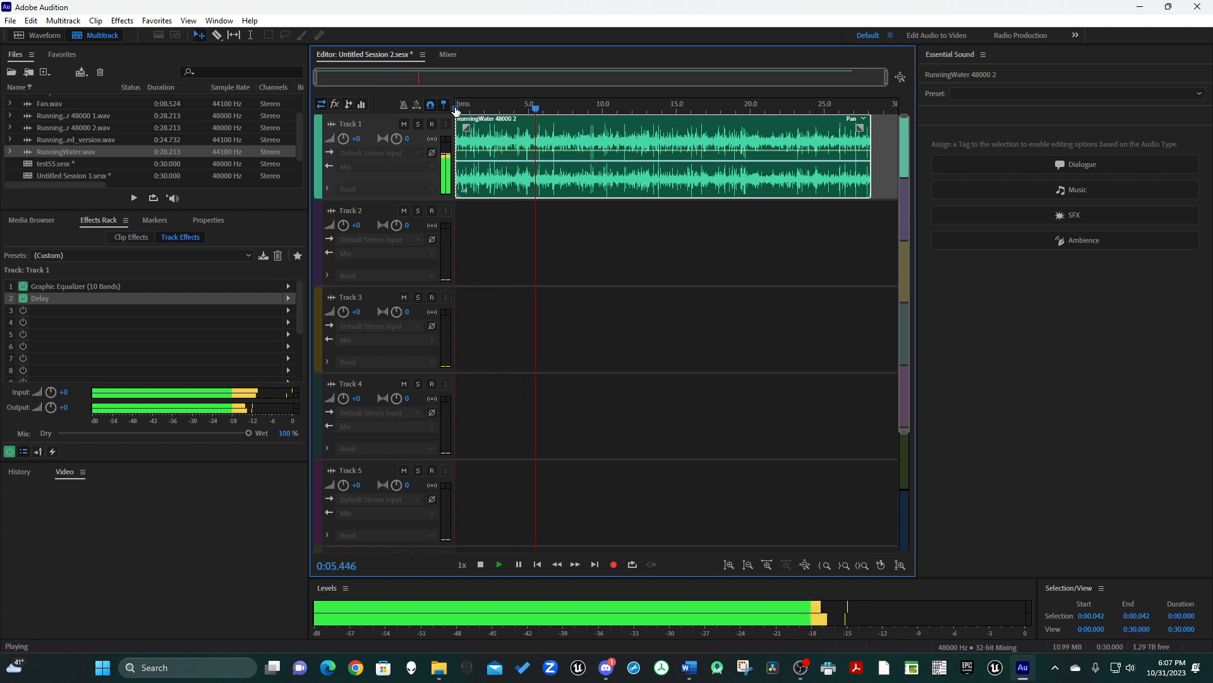
{"action": "key", "text": "space"}
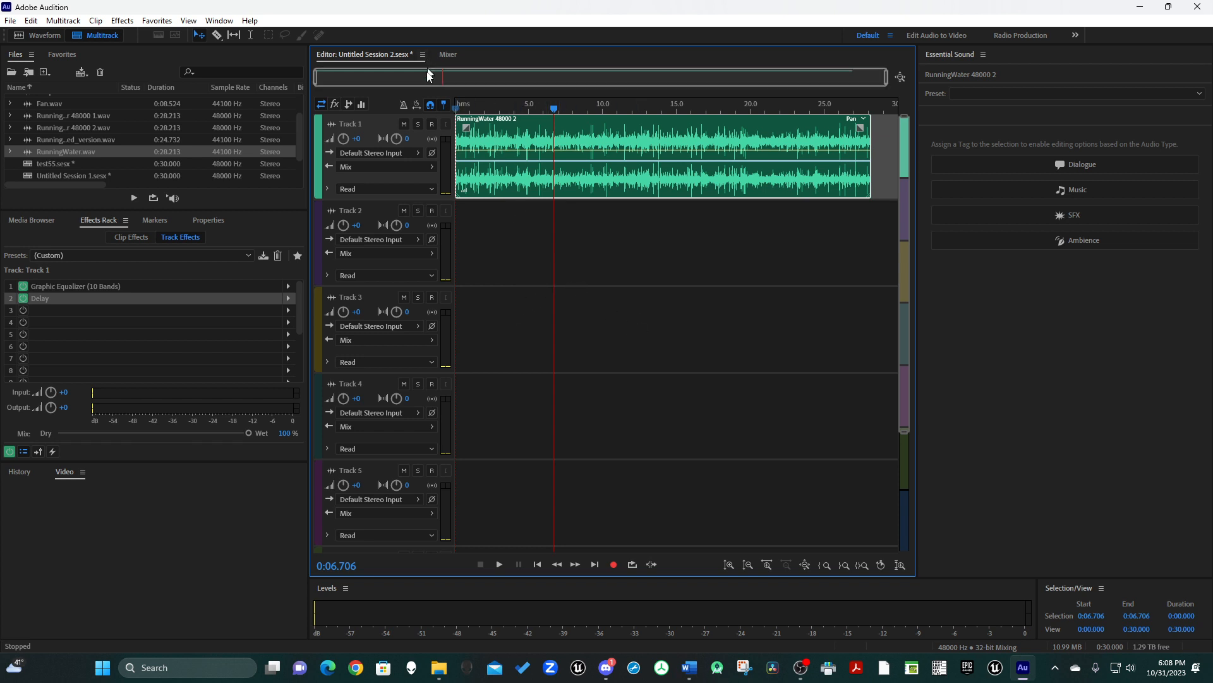
{"action": "left_click_drag", "start_coordinate": [482, 109], "coordinate": [431, 105]}
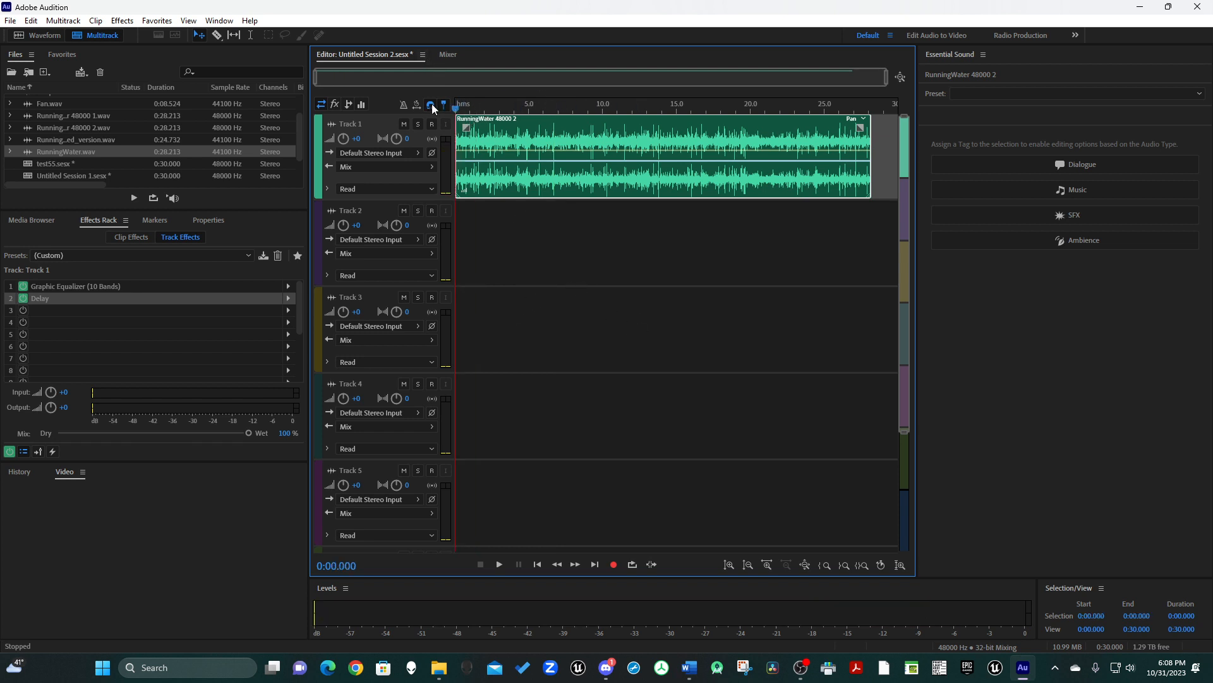
{"action": "left_click", "coordinate": [444, 105]}
Add a Graphic Equalizer (10 Bands) to Track 1's third effect slot and set its range to 120 dB.
{"action": "left_click", "coordinate": [108, 313]}
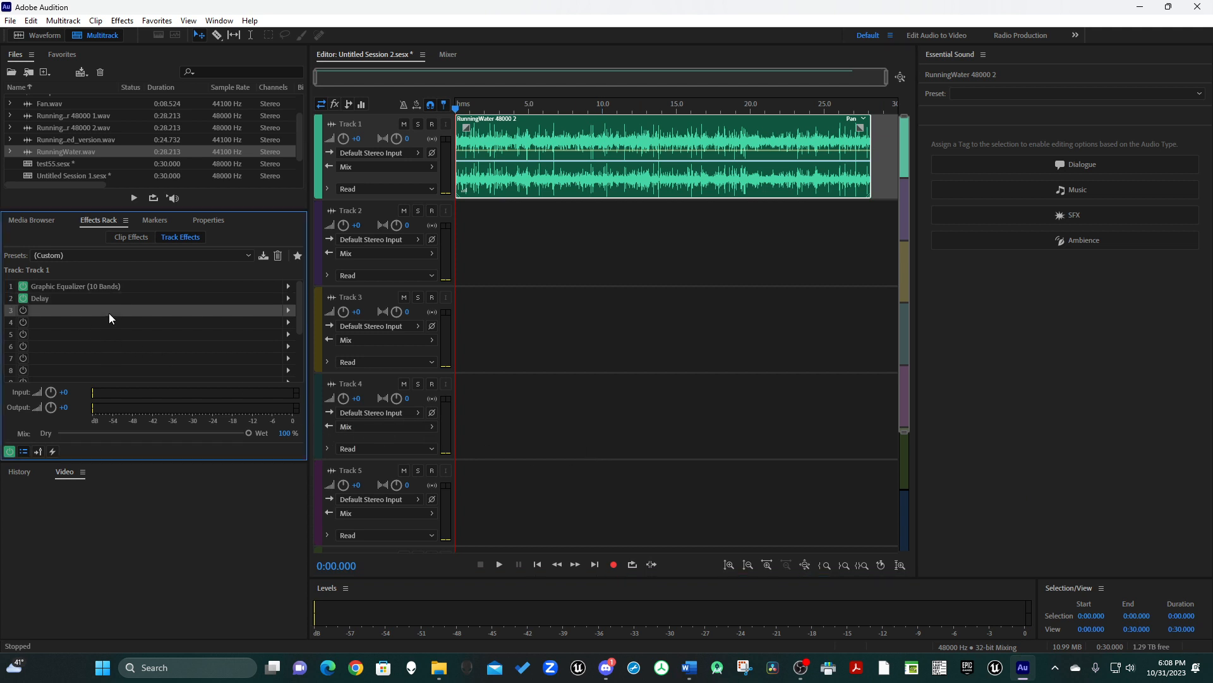
{"action": "left_click", "coordinate": [286, 314]}
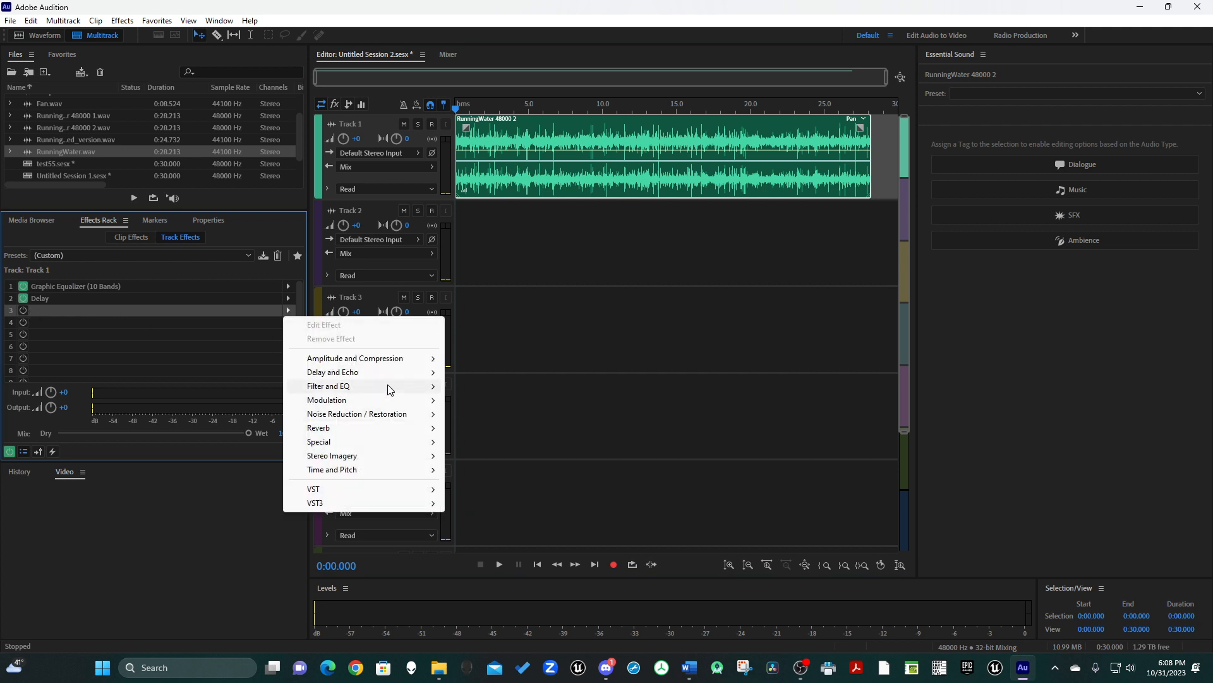
{"action": "mouse_move", "coordinate": [388, 388]}
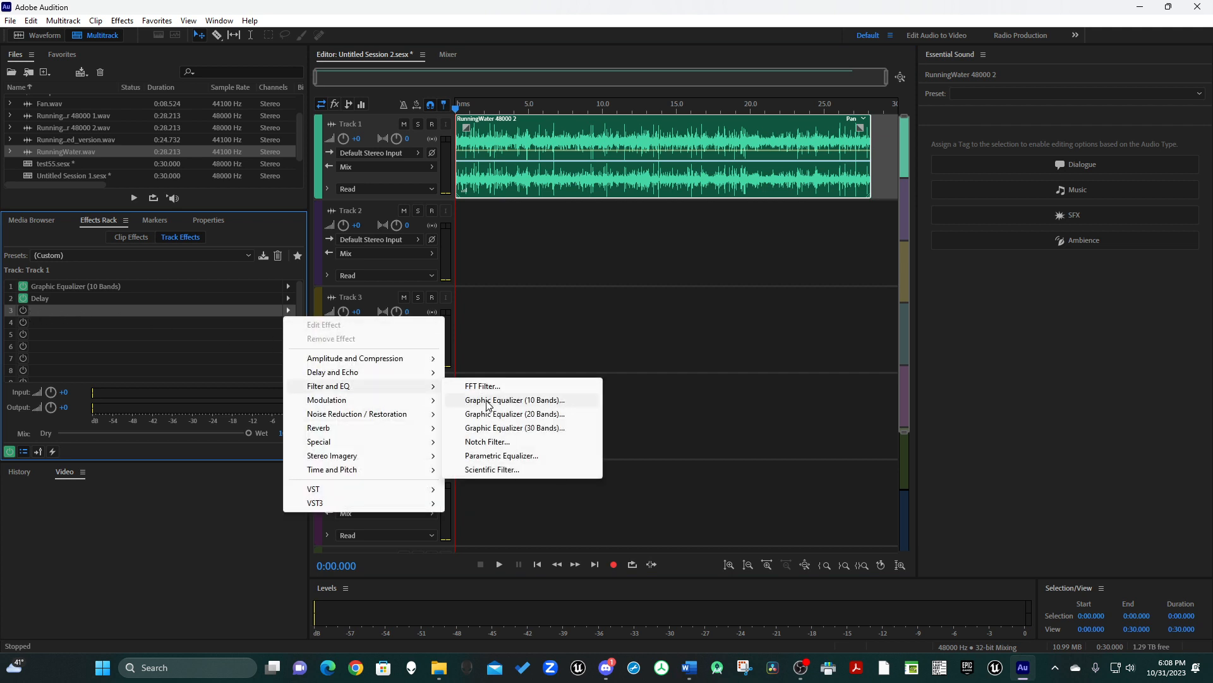
{"action": "left_click", "coordinate": [489, 403]}
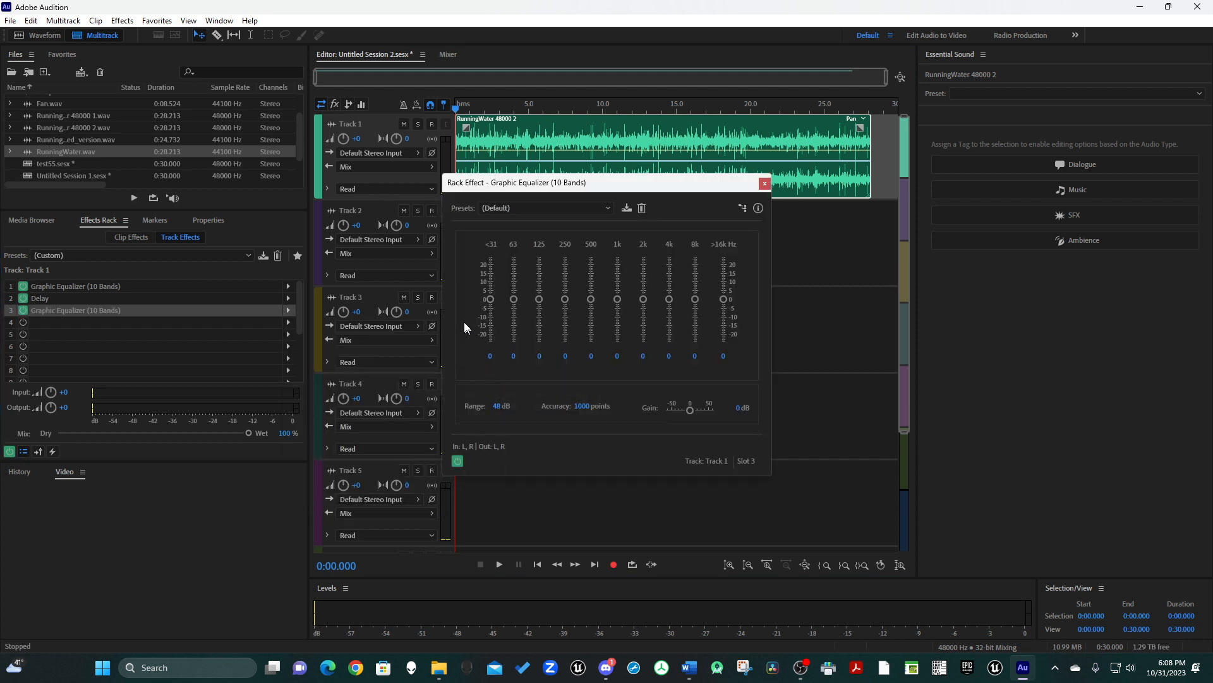
{"action": "left_click_drag", "start_coordinate": [490, 300], "coordinate": [512, 342]}
{"action": "type", "text": "120"}
{"action": "key", "text": "Return"}
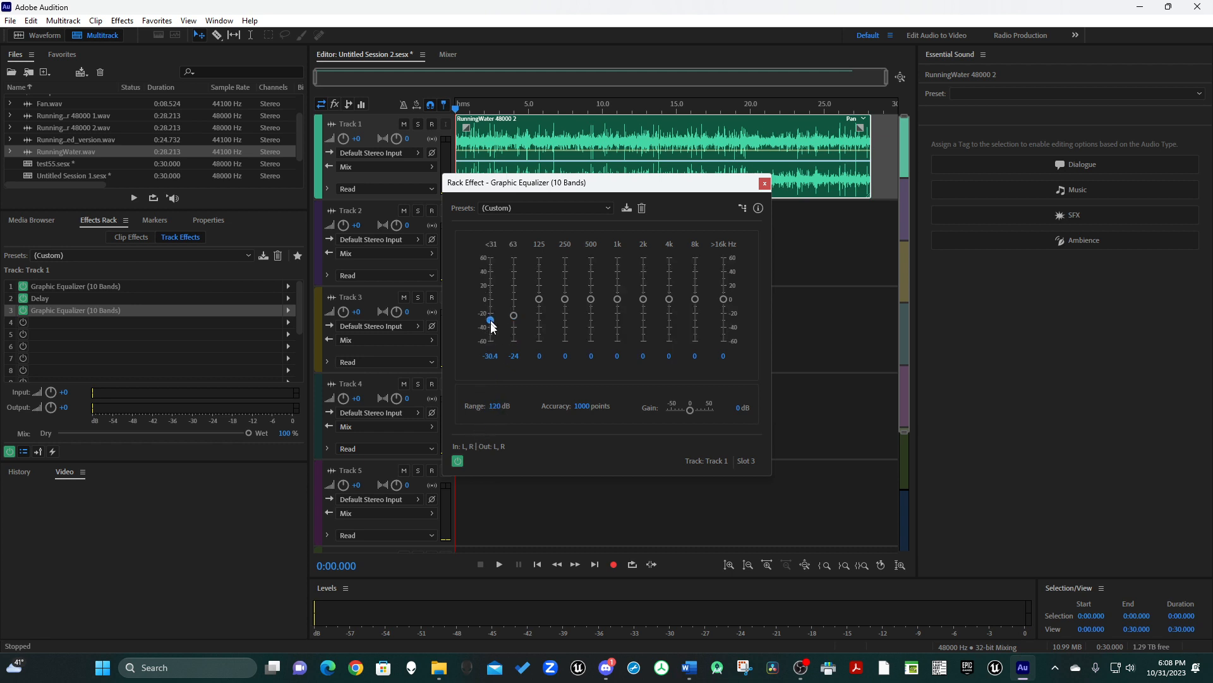
Lower the new equalizer's <31 and 63 Hz bands to -60, its 500 Hz band to -10 and its 1k band to -20.
{"action": "left_click_drag", "start_coordinate": [514, 314], "coordinate": [515, 362]}
{"action": "left_click", "coordinate": [592, 299]}
{"action": "type", "text": "-10"}
{"action": "key", "text": "Tab"}
{"action": "type", "text": "-20"}
{"action": "key", "text": "Tab"}
{"action": "left_click", "coordinate": [616, 356]}
{"action": "type", "text": "-20"}
{"action": "key", "text": "Return"}
Set the third-slot equalizer's 2k Hz band to -30 and its 4k Hz band to -40.
{"action": "type", "text": "-30"}
{"action": "key", "text": "Return"}
{"action": "left_click", "coordinate": [670, 357]}
{"action": "type", "text": "-40"}
{"action": "key", "text": "Return"}
Move the equalizer window off the waveform and play the clip to hear the combined effects.
{"action": "left_click_drag", "start_coordinate": [664, 187], "coordinate": [329, 154]}
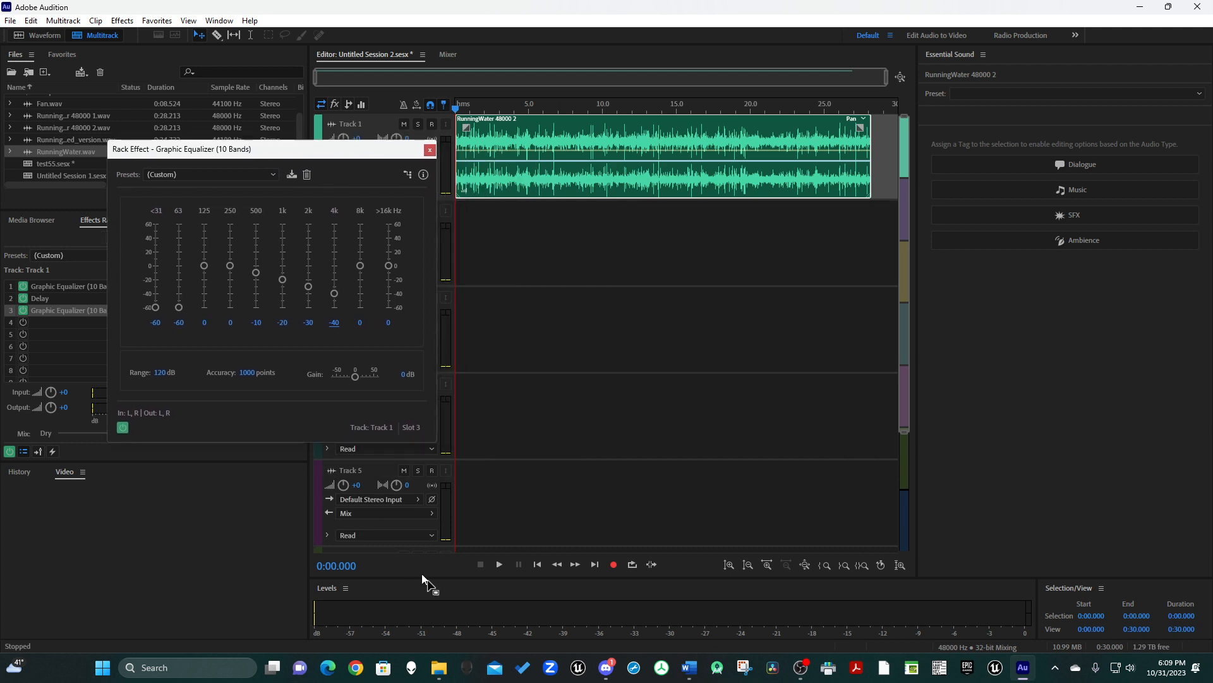
{"action": "left_click", "coordinate": [499, 564]}
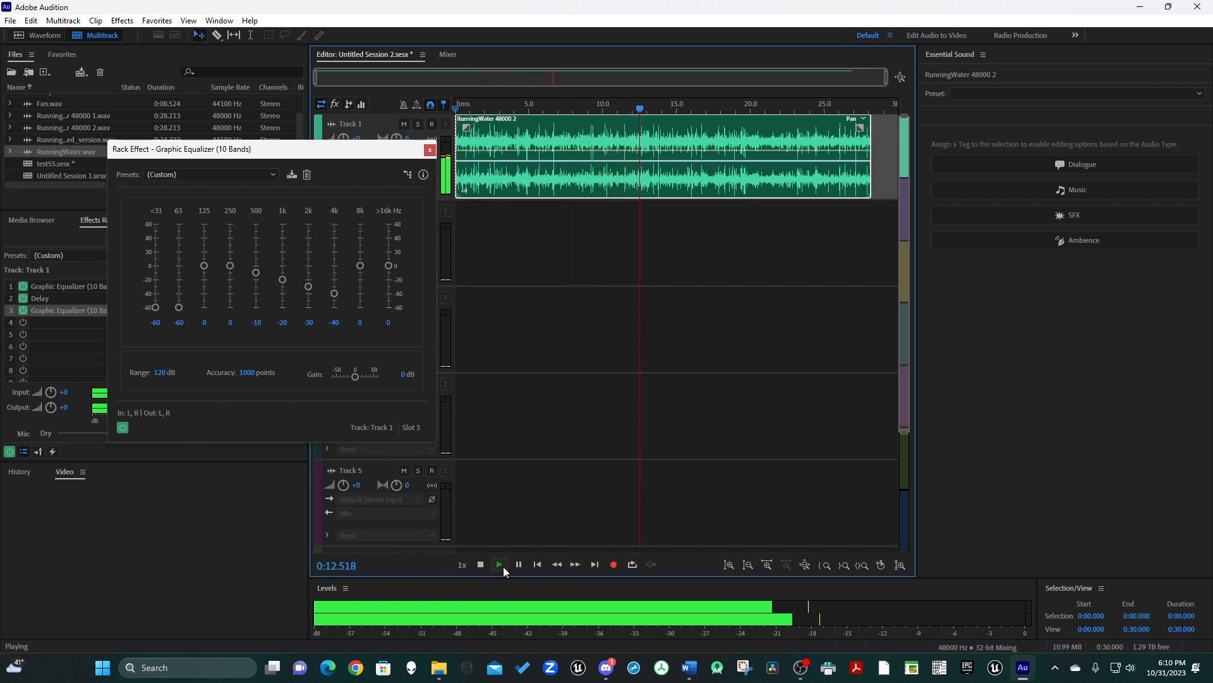
{"action": "left_click", "coordinate": [482, 565]}
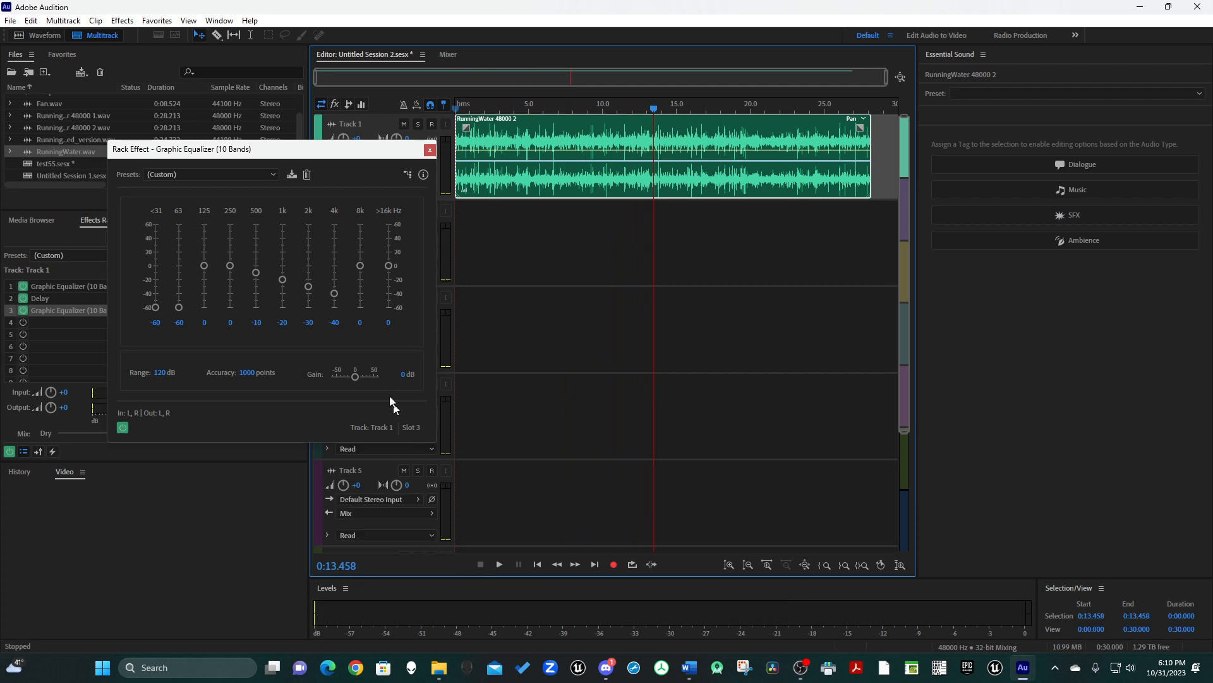
Set the third-slot equalizer's 2k Hz band to -20 and its 4k Hz band to -30.
{"action": "left_click_drag", "start_coordinate": [312, 155], "coordinate": [609, 237]}
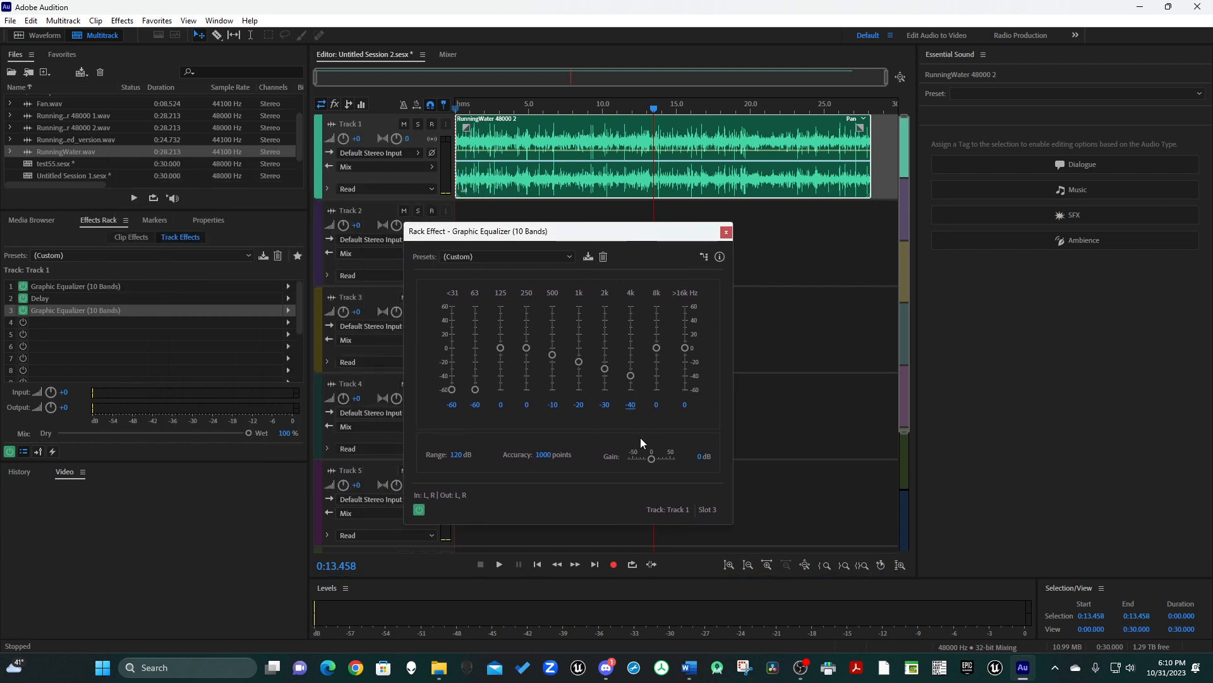
{"action": "left_click", "coordinate": [605, 405]}
{"action": "type", "text": "-20"}
{"action": "left_click", "coordinate": [630, 404]}
{"action": "type", "text": "-"}
{"action": "key", "text": "BackSpace"}
{"action": "type", "text": "30"}
{"action": "key", "text": "Return"}
Play the clip with the adjusted equalizer, stop playback, and close the equalizer window.
{"action": "left_click_drag", "start_coordinate": [585, 237], "coordinate": [304, 206]}
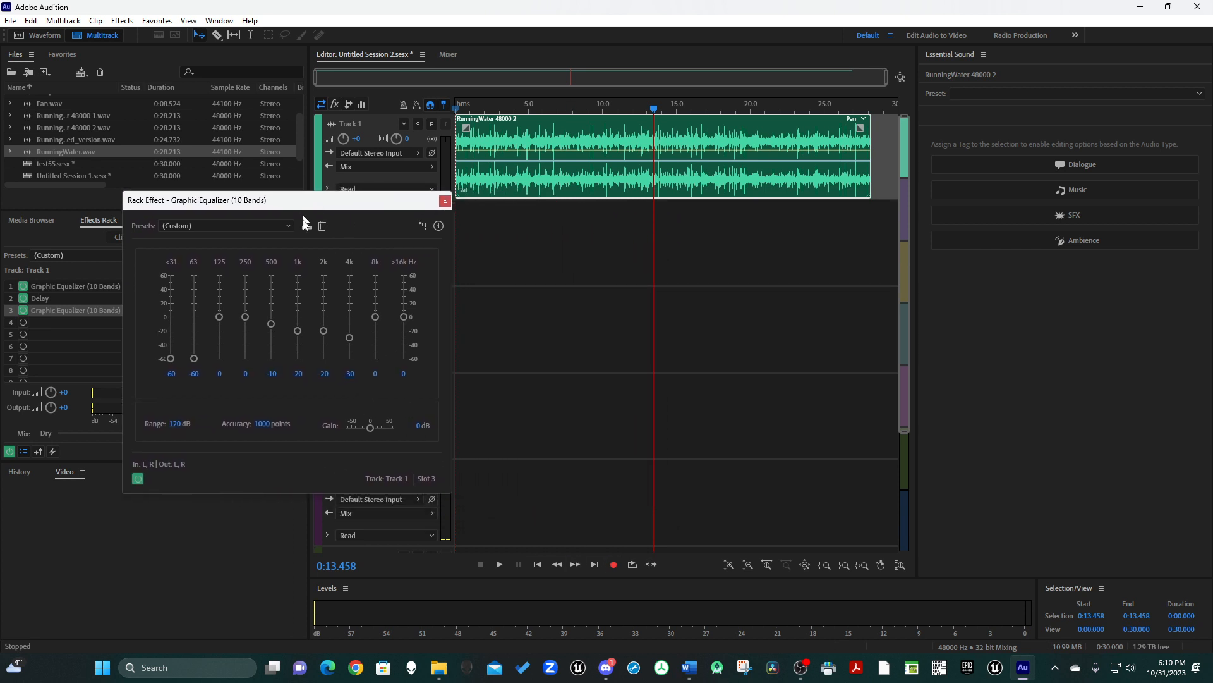
{"action": "left_click", "coordinate": [500, 563]}
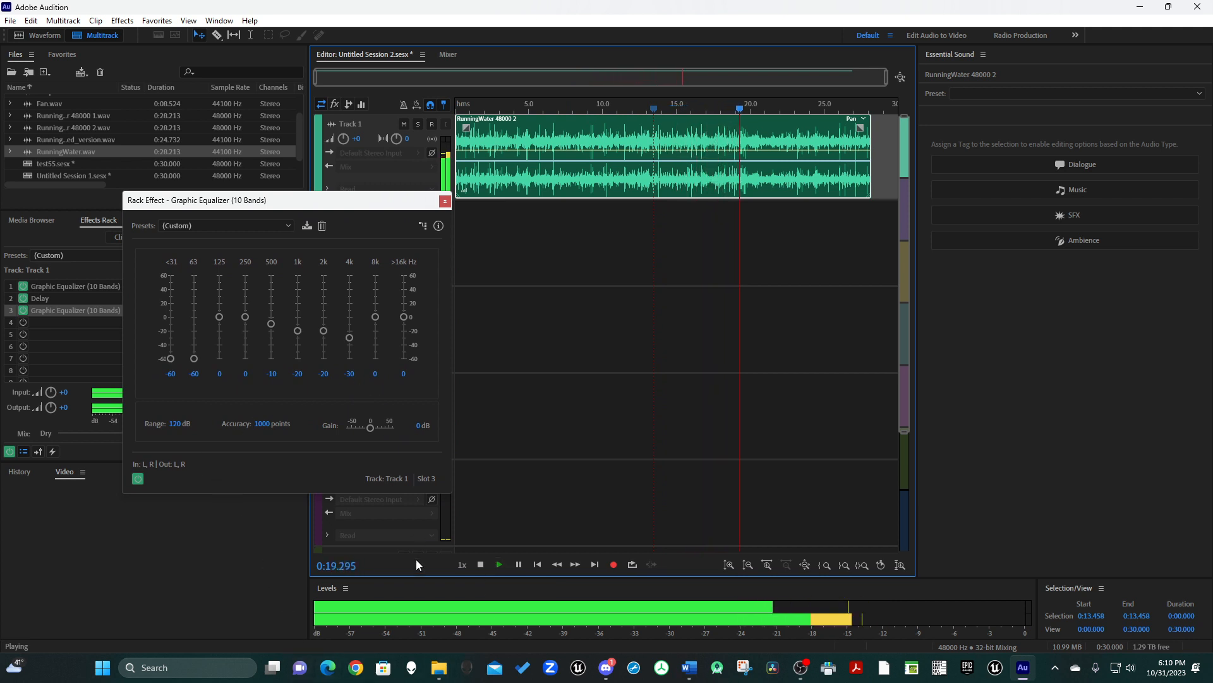
{"action": "left_click", "coordinate": [479, 563]}
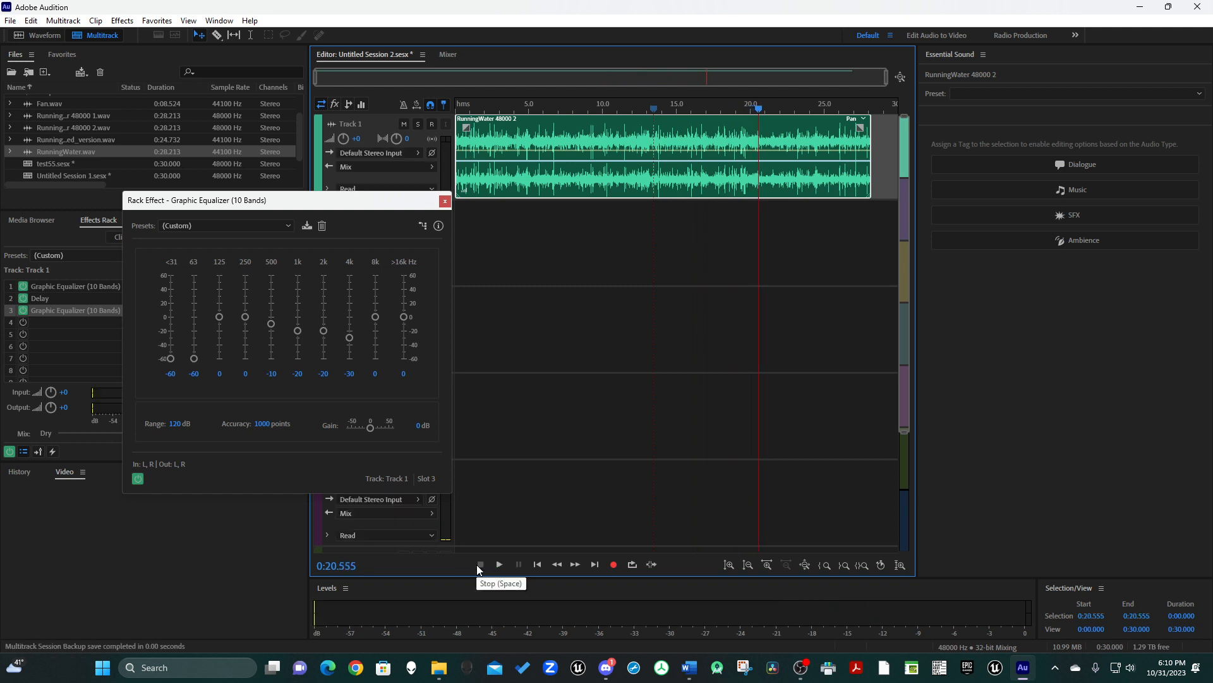
{"action": "left_click", "coordinate": [445, 201]}
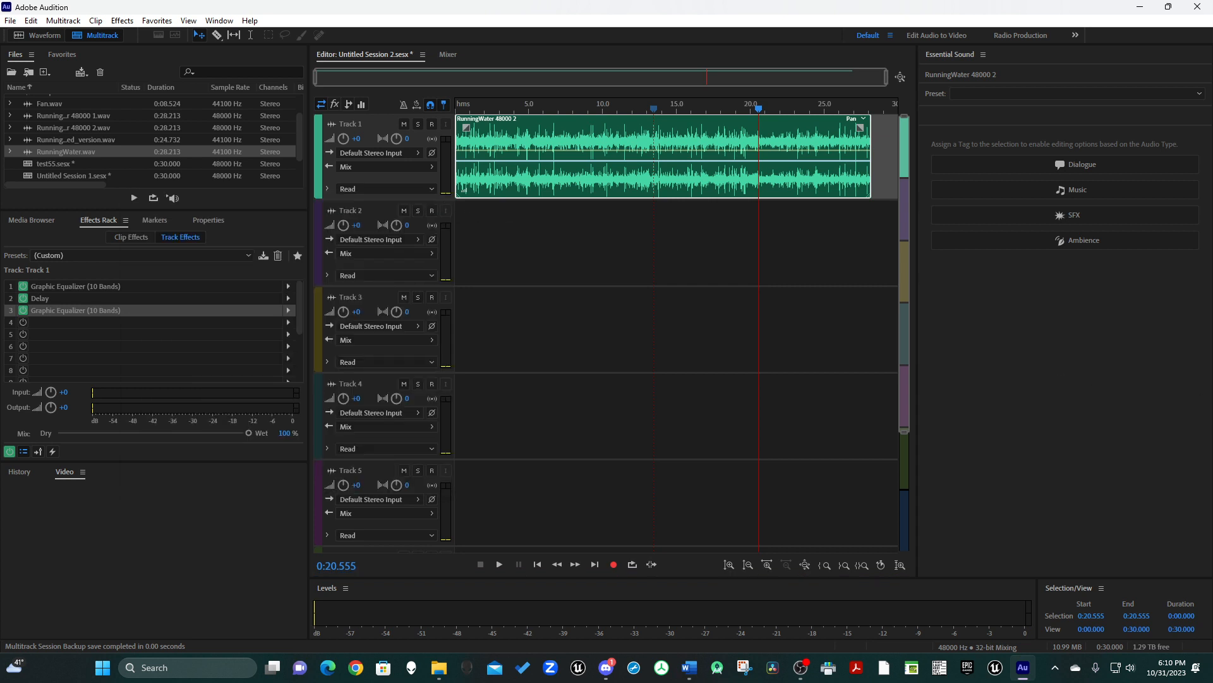